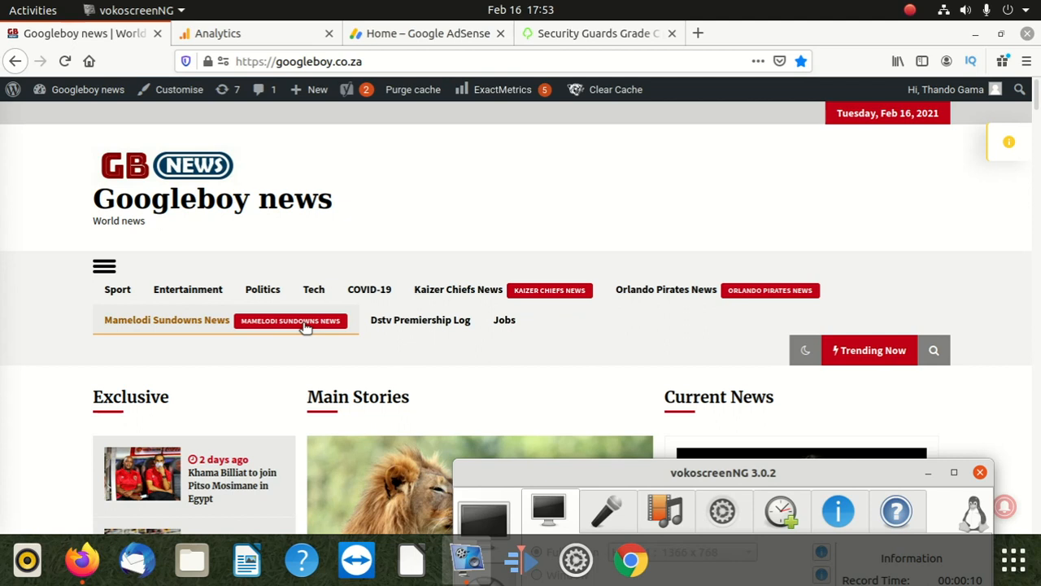
{"action": "scroll", "coordinate": [353, 330], "scroll_direction": "down", "scroll_amount": 3}
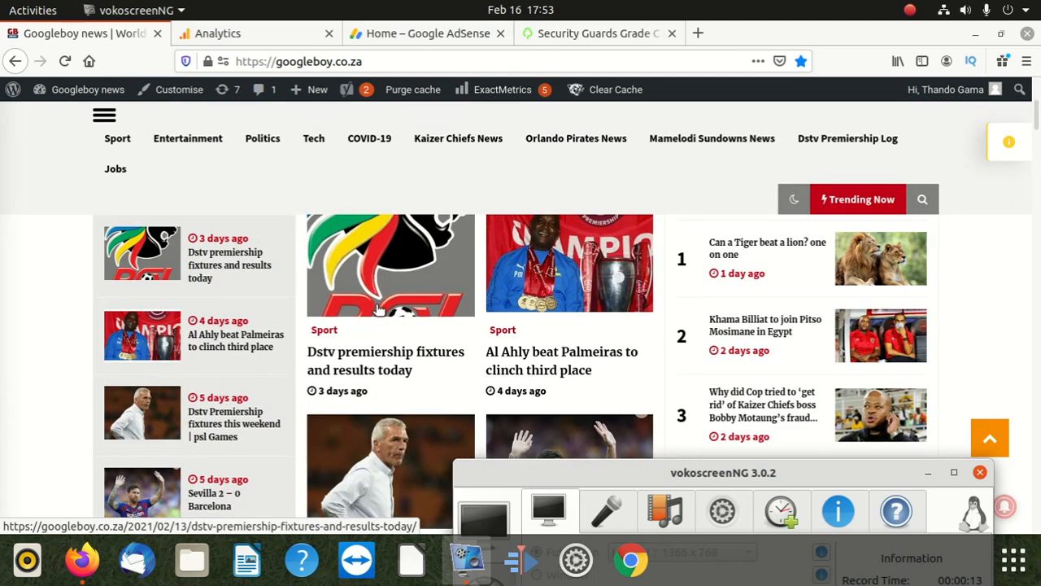
Step: Browse the home page stories and open the main story "Can a Tiger beat a lion? one on one"
{"action": "scroll", "coordinate": [379, 305], "scroll_direction": "up", "scroll_amount": 8}
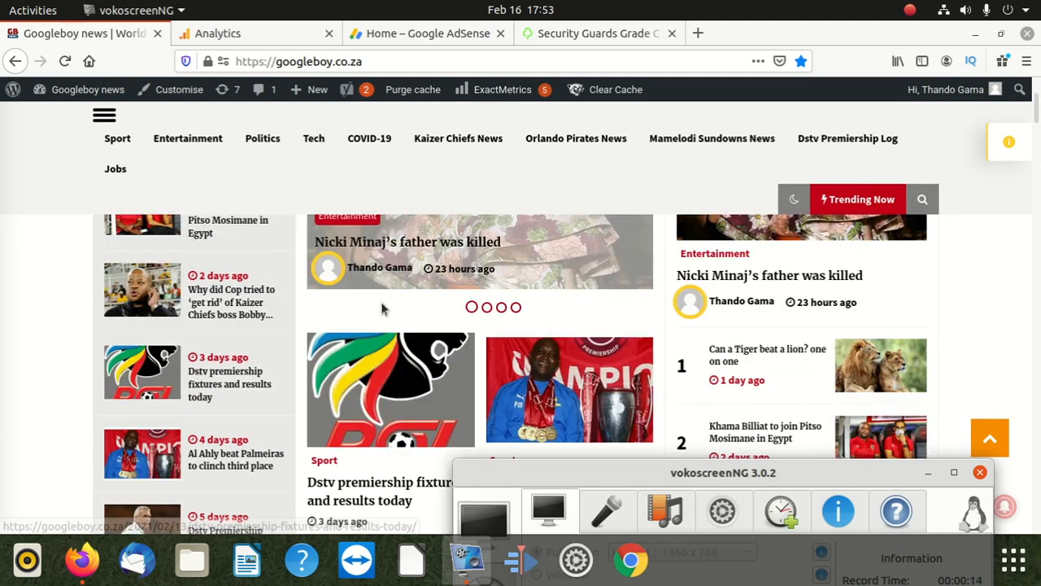
{"action": "scroll", "coordinate": [379, 305], "scroll_direction": "down", "scroll_amount": 3}
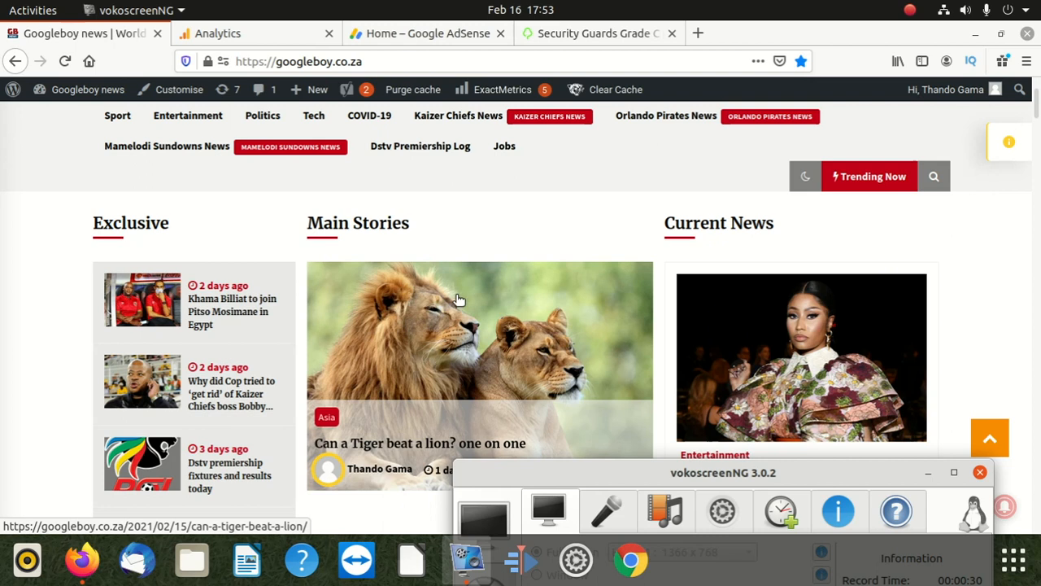
{"action": "scroll", "coordinate": [460, 300], "scroll_direction": "down", "scroll_amount": 3}
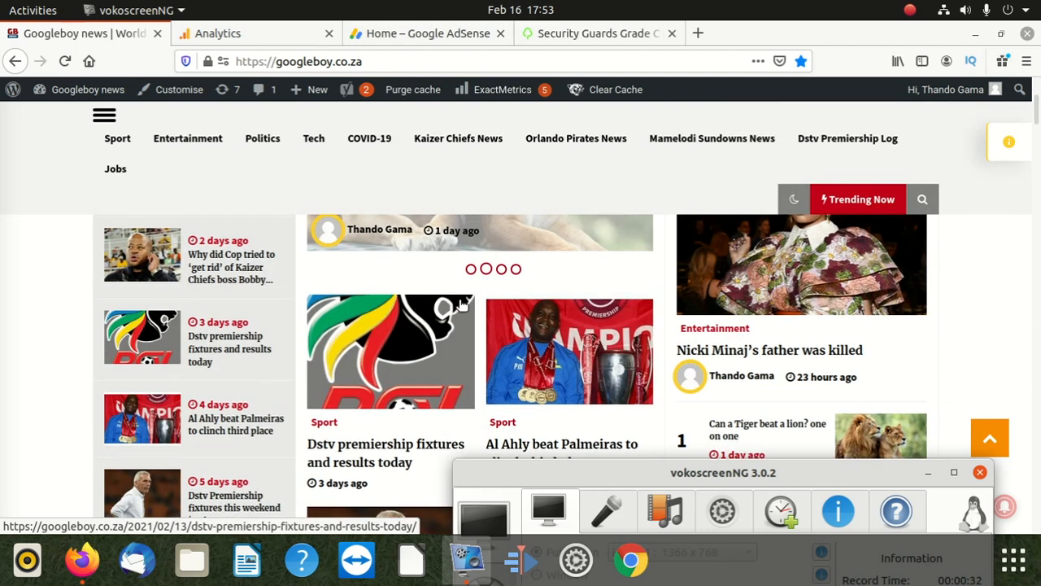
{"action": "scroll", "coordinate": [461, 302], "scroll_direction": "up", "scroll_amount": 2}
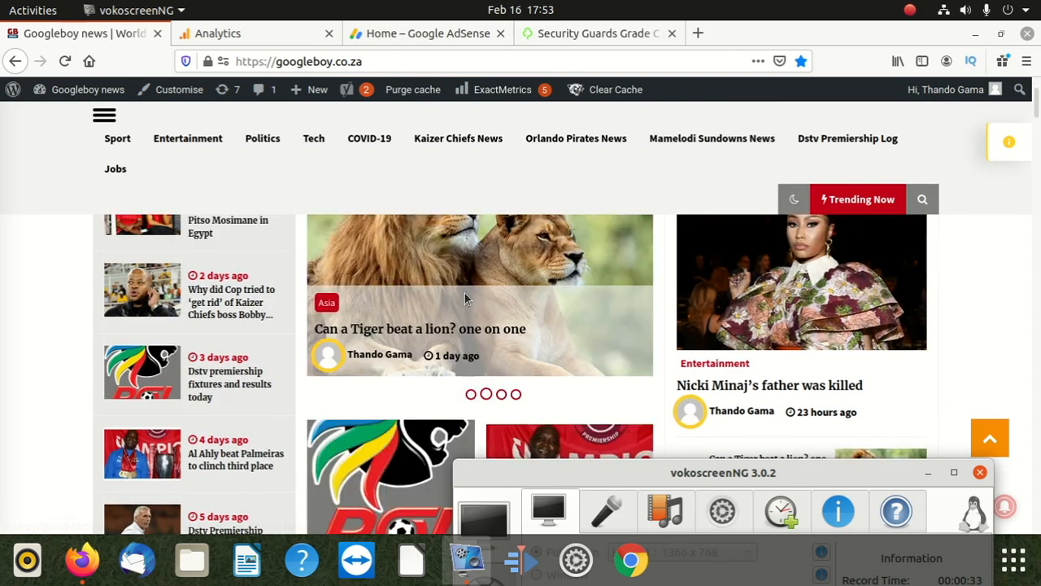
{"action": "left_click", "coordinate": [491, 247]}
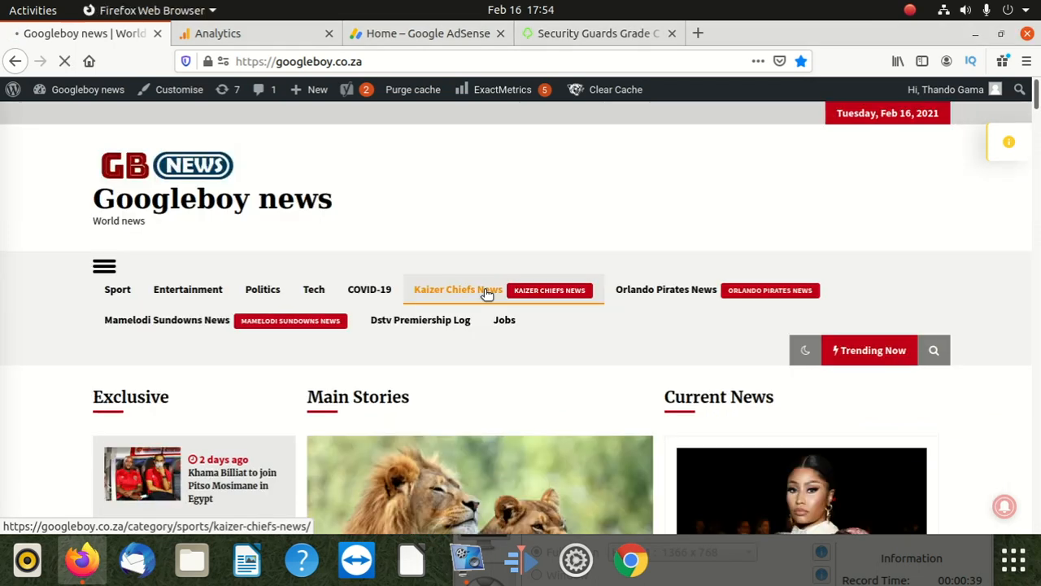
Step: Skim the article's text and highlight the site's domain in the page address
{"action": "scroll", "coordinate": [458, 289], "scroll_direction": "down", "scroll_amount": 2}
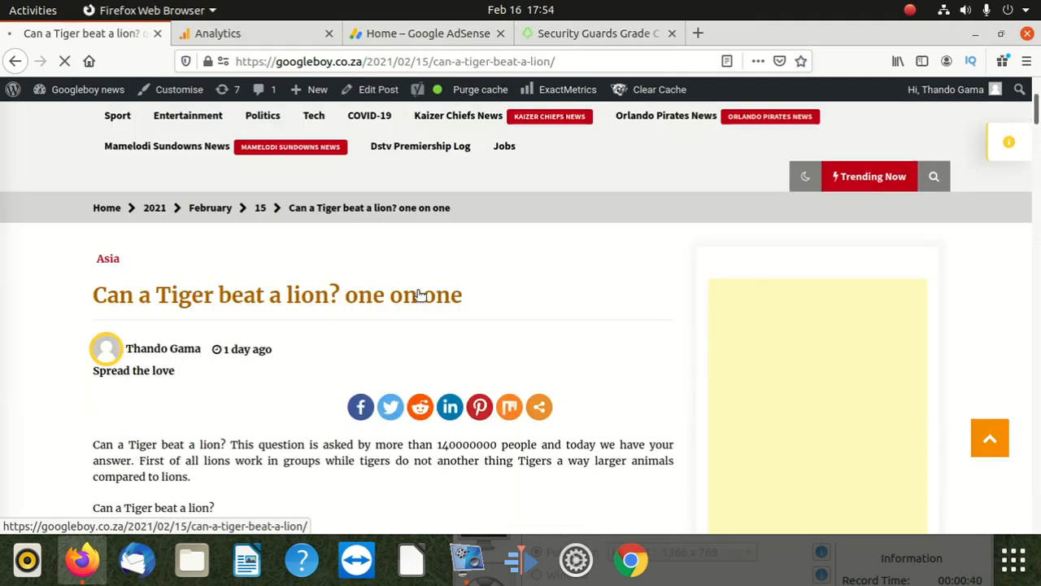
{"action": "scroll", "coordinate": [330, 272], "scroll_direction": "down", "scroll_amount": 7}
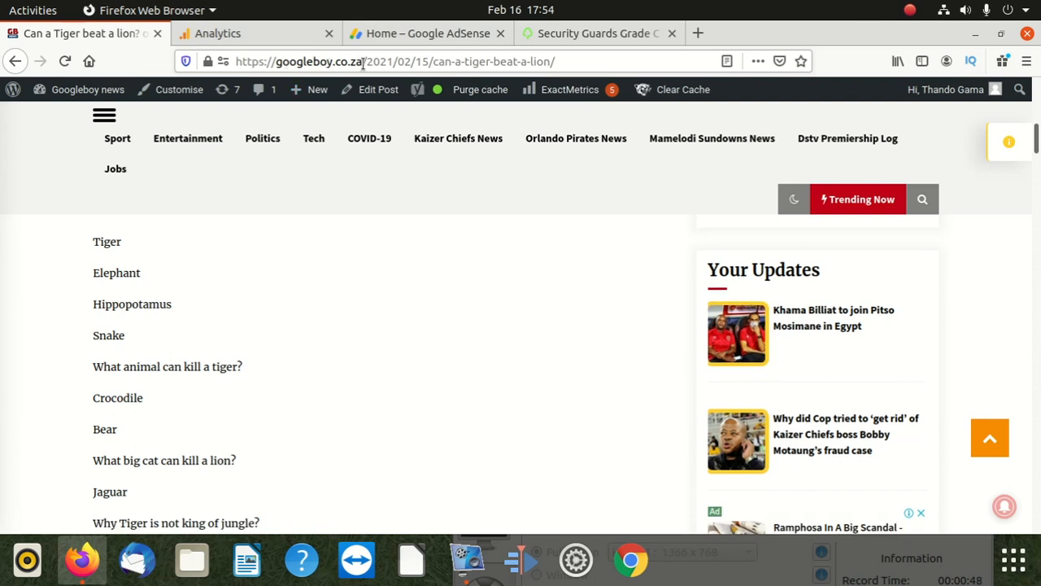
{"action": "left_click", "coordinate": [271, 61]}
{"action": "left_click_drag", "start_coordinate": [270, 61], "coordinate": [381, 66]}
{"action": "left_click", "coordinate": [58, 212]}
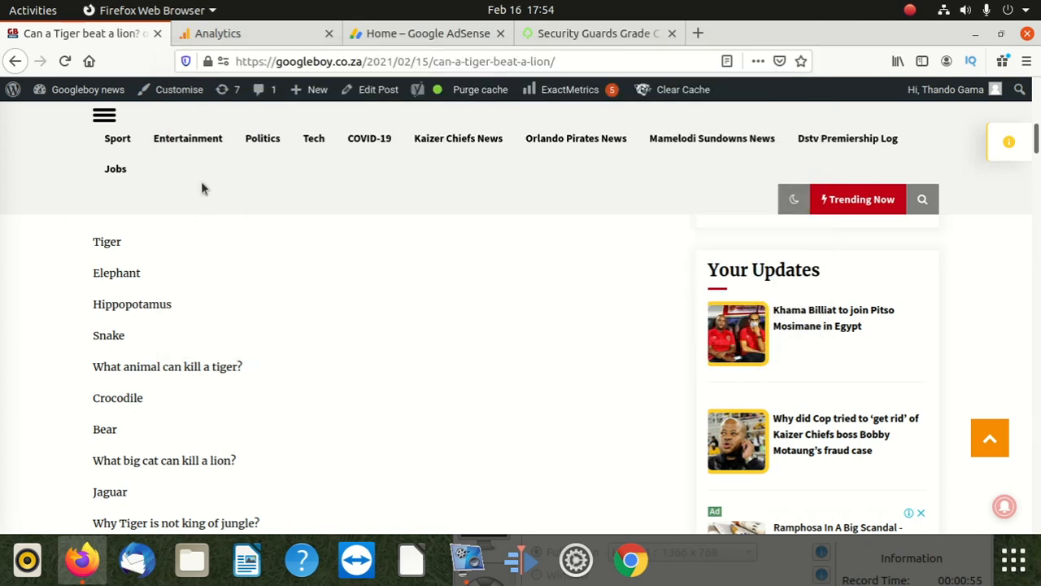
Step: Check the reader comments below the article and highlight its post view count
{"action": "scroll", "coordinate": [188, 195], "scroll_direction": "down", "scroll_amount": 8}
{"action": "scroll", "coordinate": [186, 244], "scroll_direction": "down", "scroll_amount": 3}
{"action": "scroll", "coordinate": [187, 277], "scroll_direction": "up", "scroll_amount": 3}
{"action": "scroll", "coordinate": [191, 341], "scroll_direction": "down", "scroll_amount": 3}
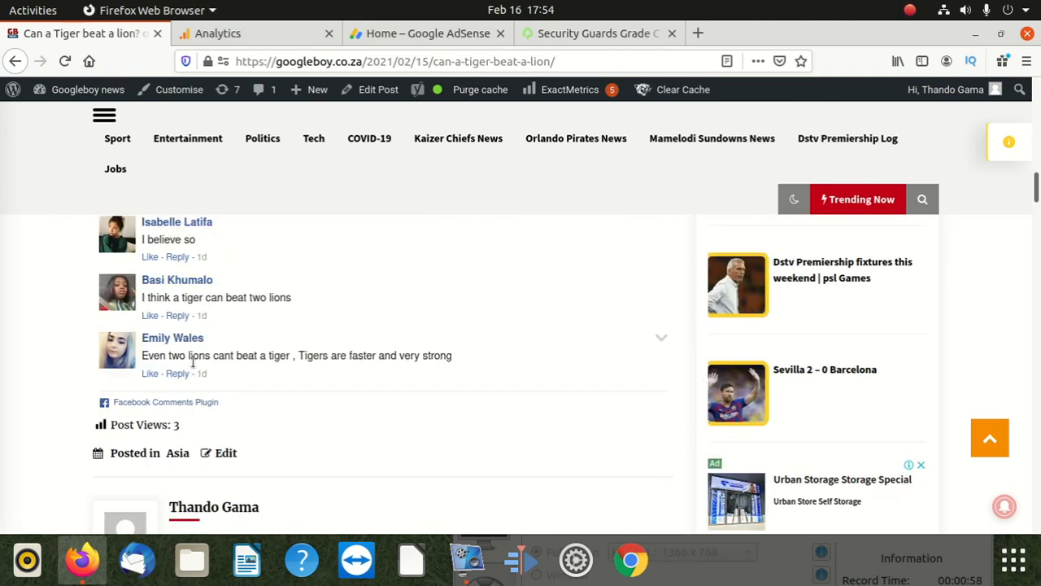
{"action": "scroll", "coordinate": [194, 364], "scroll_direction": "down", "scroll_amount": 1}
{"action": "left_click_drag", "start_coordinate": [179, 339], "coordinate": [172, 338]}
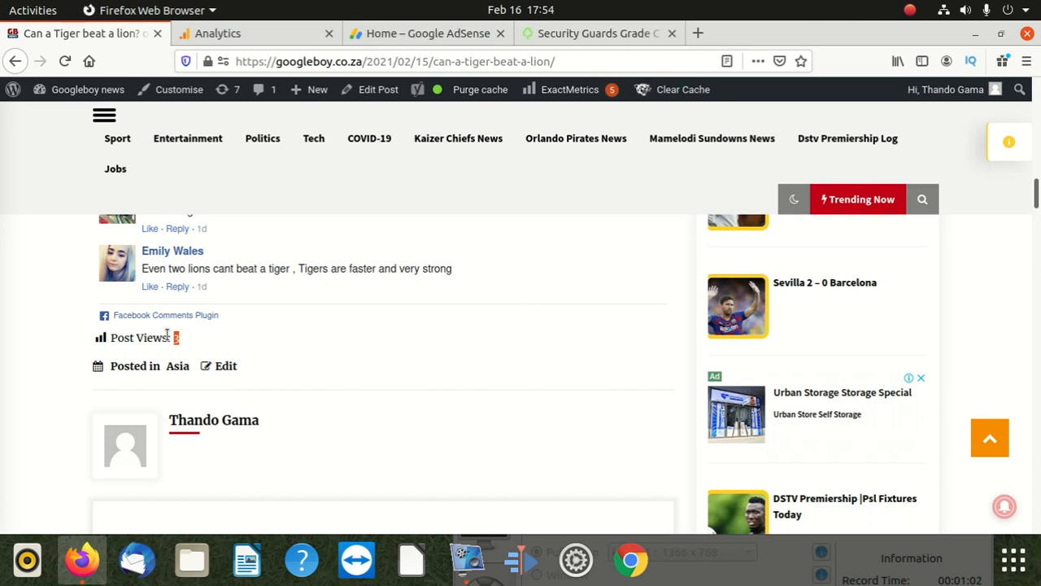
Step: Return to the Googleboy news home page from the article
{"action": "scroll", "coordinate": [167, 335], "scroll_direction": "up", "scroll_amount": 10}
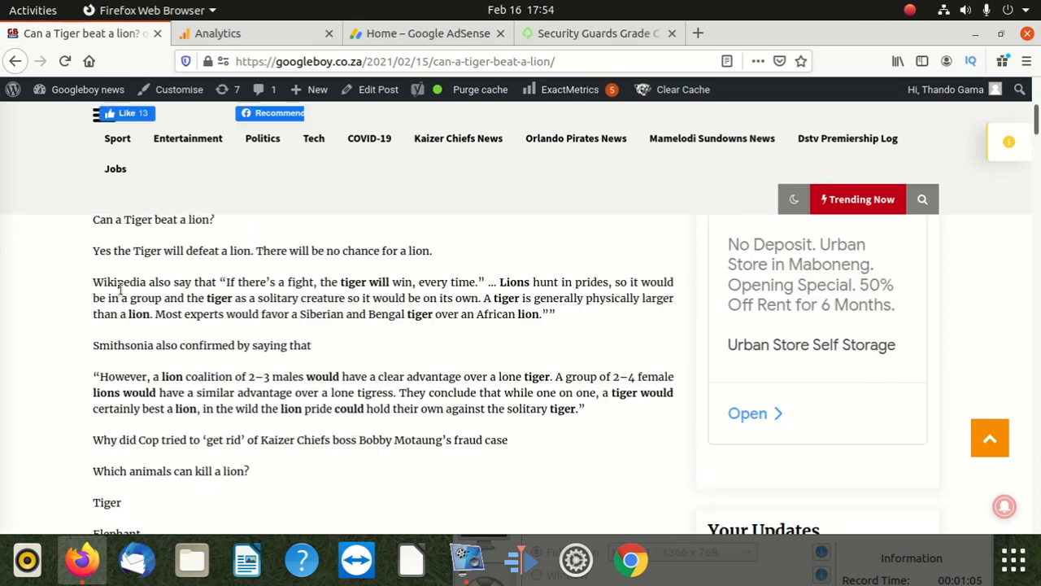
{"action": "scroll", "coordinate": [138, 244], "scroll_direction": "up", "scroll_amount": 6}
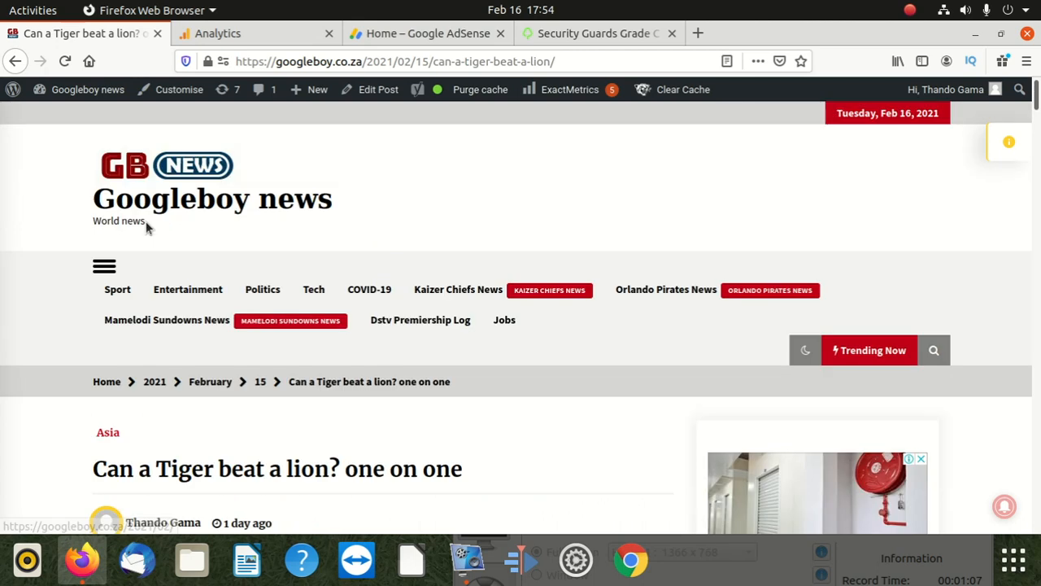
{"action": "left_click", "coordinate": [133, 167]}
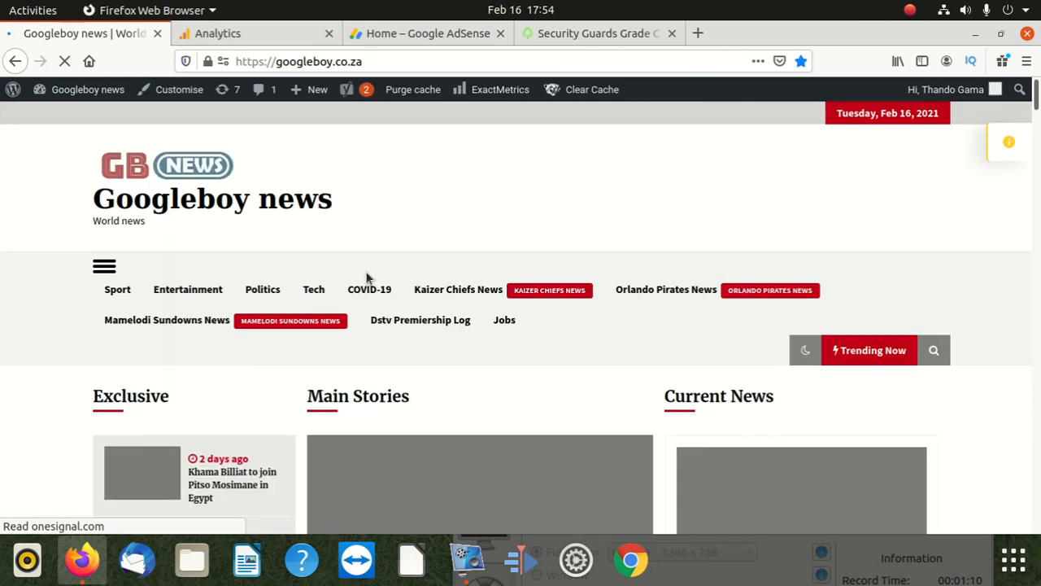
Step: Look over the home page stories and open "Nicki Minaj's father was killed" under Current News
{"action": "scroll", "coordinate": [374, 287], "scroll_direction": "down", "scroll_amount": 3}
{"action": "scroll", "coordinate": [586, 329], "scroll_direction": "down", "scroll_amount": 2}
{"action": "scroll", "coordinate": [535, 330], "scroll_direction": "up", "scroll_amount": 2}
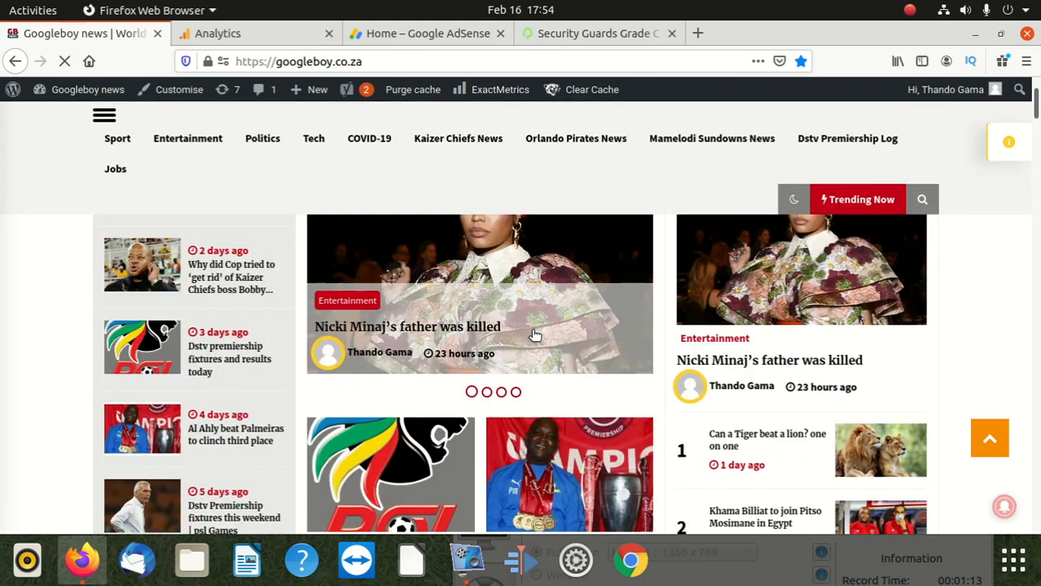
{"action": "scroll", "coordinate": [786, 353], "scroll_direction": "up", "scroll_amount": 3}
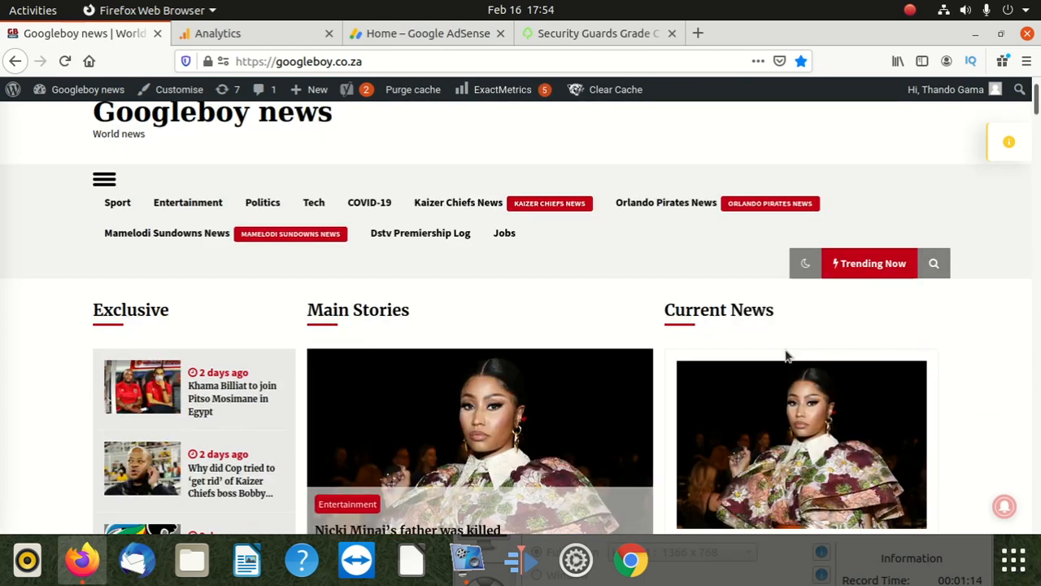
{"action": "left_click", "coordinate": [787, 396]}
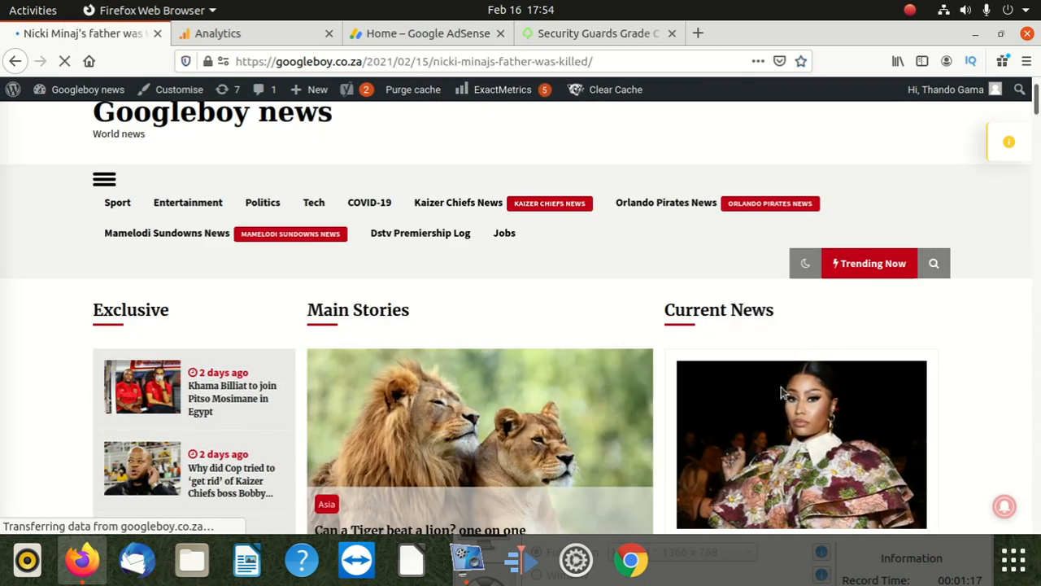
Step: Examine the end of the Nicki Minaj article, including its song list, comments and post view count
{"action": "scroll", "coordinate": [275, 352], "scroll_direction": "down", "scroll_amount": 20}
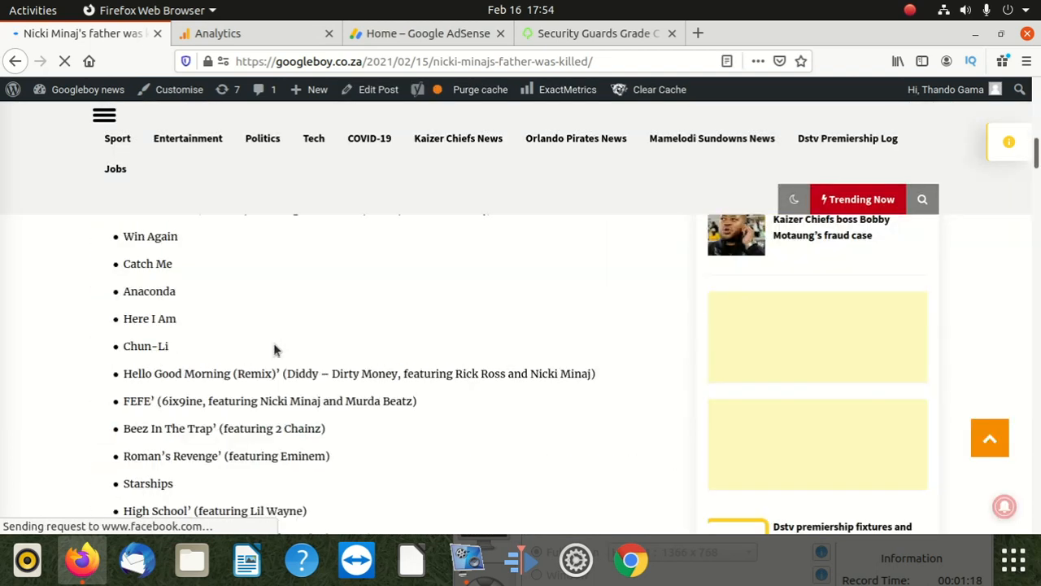
{"action": "scroll", "coordinate": [268, 350], "scroll_direction": "up", "scroll_amount": 1}
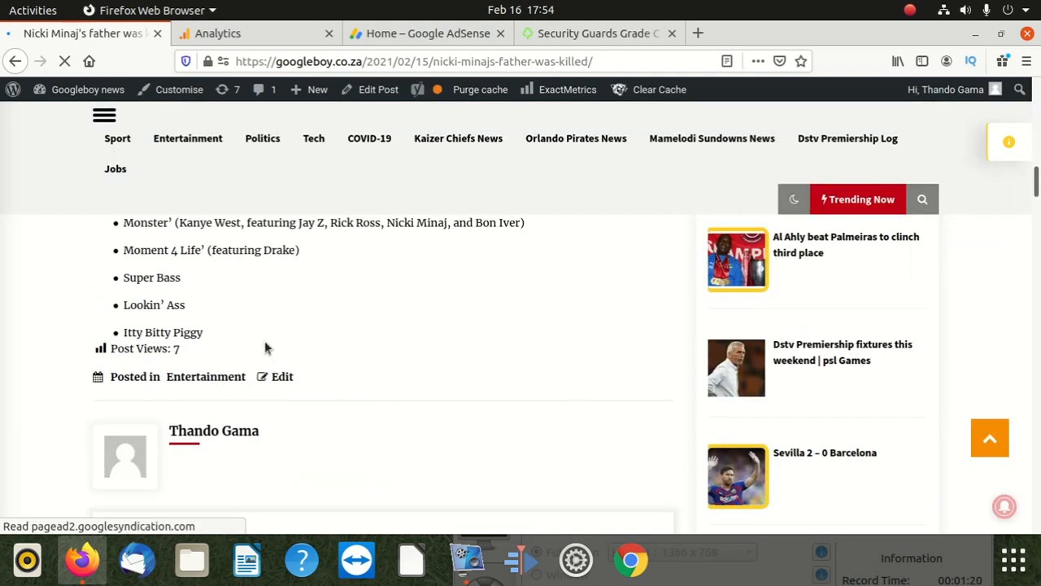
{"action": "scroll", "coordinate": [188, 391], "scroll_direction": "up", "scroll_amount": 1}
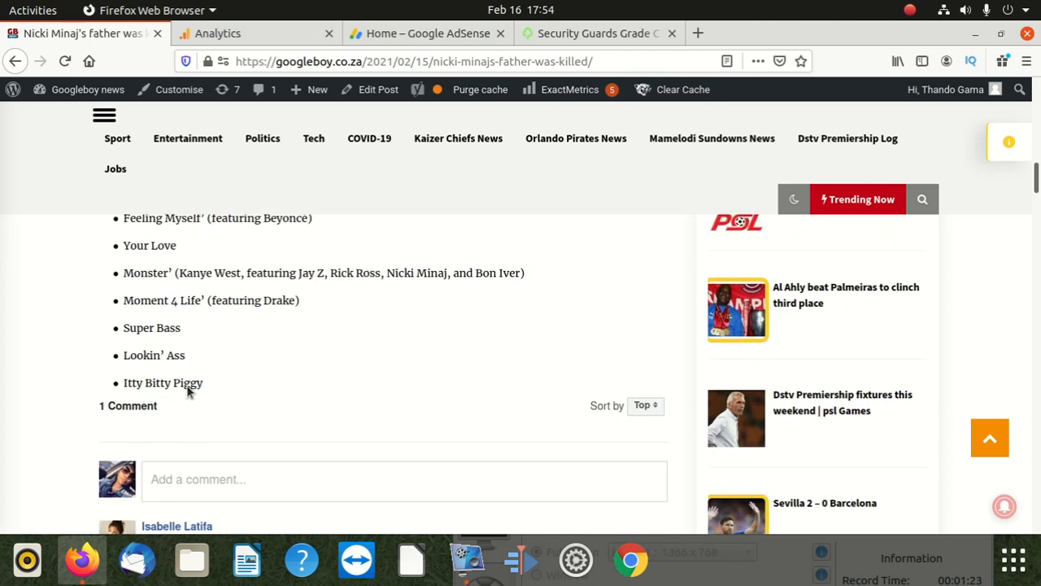
{"action": "scroll", "coordinate": [185, 413], "scroll_direction": "up", "scroll_amount": 5}
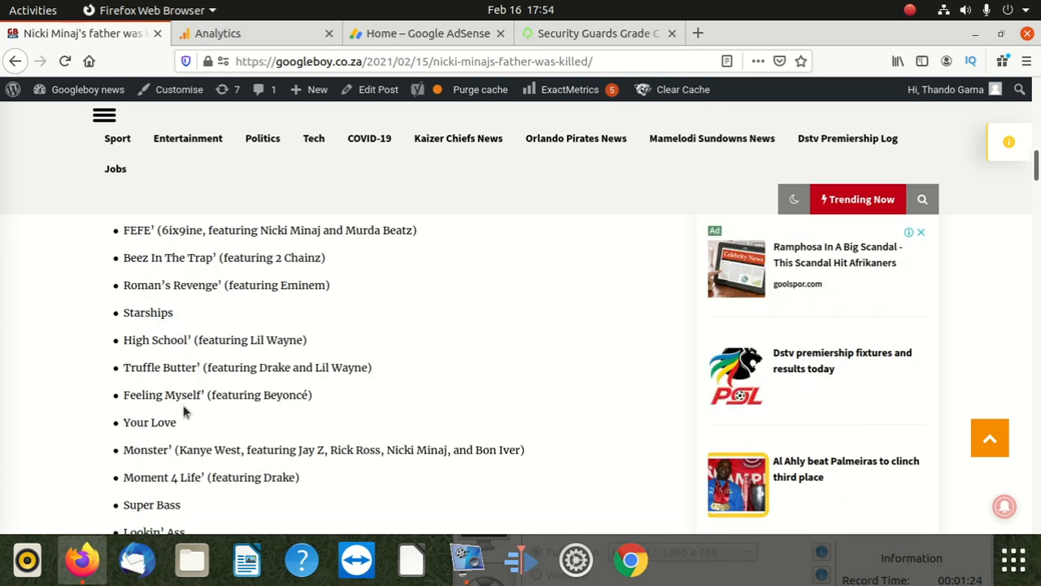
{"action": "scroll", "coordinate": [187, 421], "scroll_direction": "down", "scroll_amount": 4}
{"action": "scroll", "coordinate": [199, 403], "scroll_direction": "down", "scroll_amount": 5}
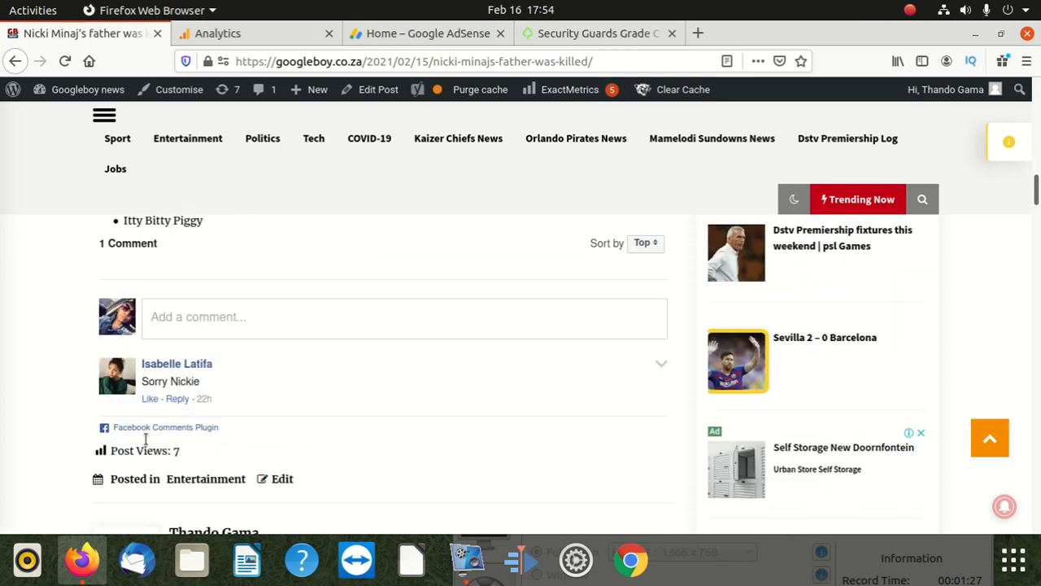
{"action": "scroll", "coordinate": [165, 386], "scroll_direction": "down", "scroll_amount": 3}
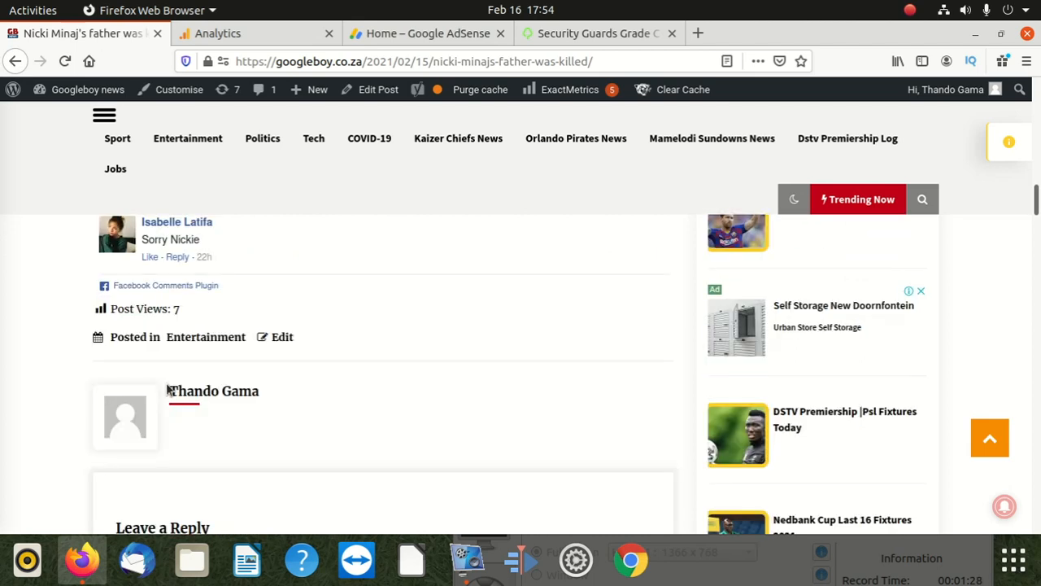
Step: Open the "Khama Billiat to join Pitso Mosimane in Egypt" article from the Your Updates list
{"action": "scroll", "coordinate": [225, 332], "scroll_direction": "up", "scroll_amount": 8}
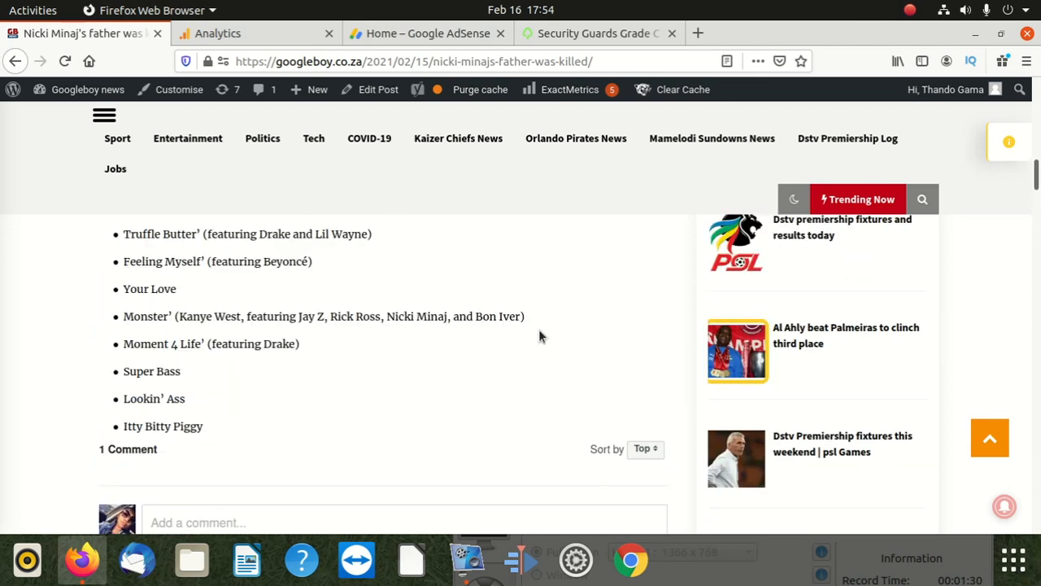
{"action": "scroll", "coordinate": [538, 333], "scroll_direction": "up", "scroll_amount": 20}
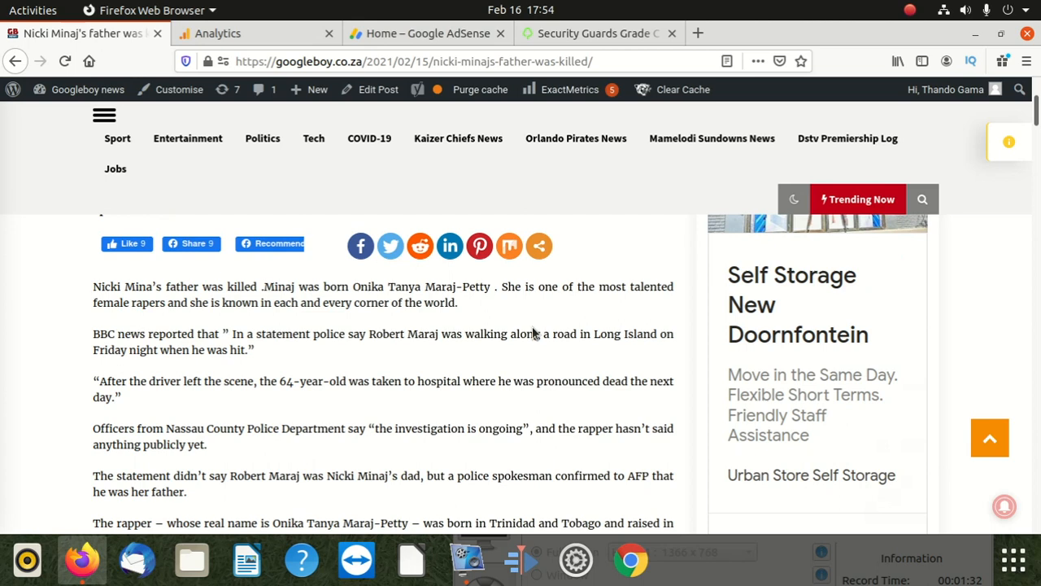
{"action": "scroll", "coordinate": [732, 366], "scroll_direction": "down", "scroll_amount": 6}
{"action": "left_click", "coordinate": [752, 462]}
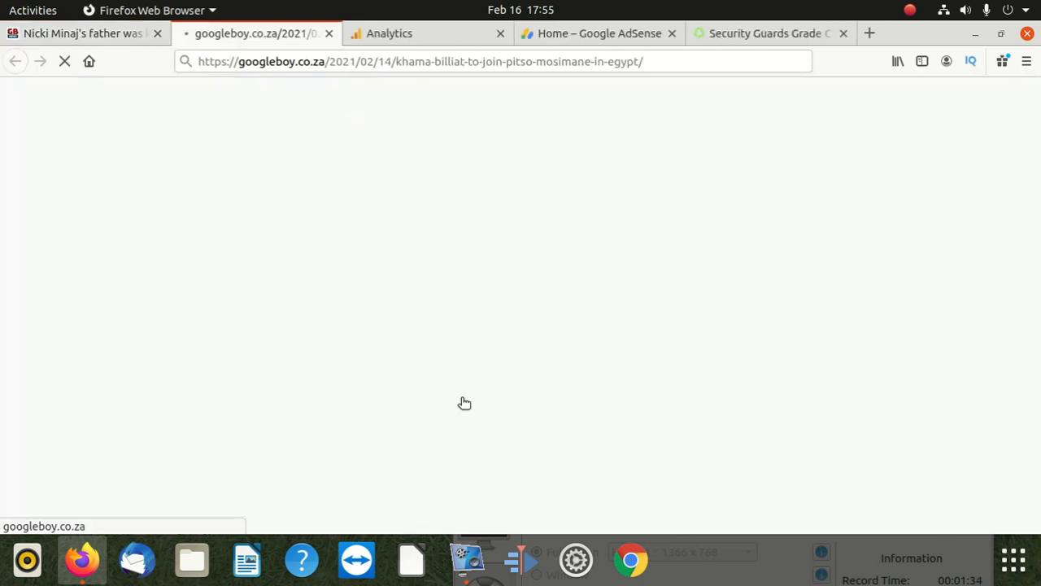
Step: Check the Khama Billiat article's post view count and open the update about Kaizer Chiefs boss Bobby Motaung's fraud case
{"action": "scroll", "coordinate": [275, 352], "scroll_direction": "down", "scroll_amount": 6}
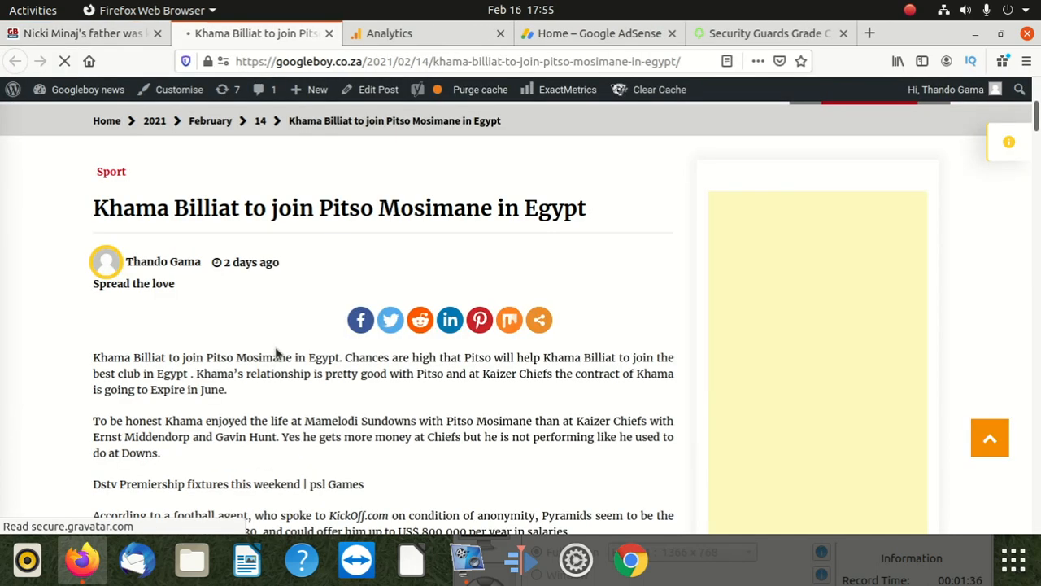
{"action": "scroll", "coordinate": [276, 352], "scroll_direction": "down", "scroll_amount": 15}
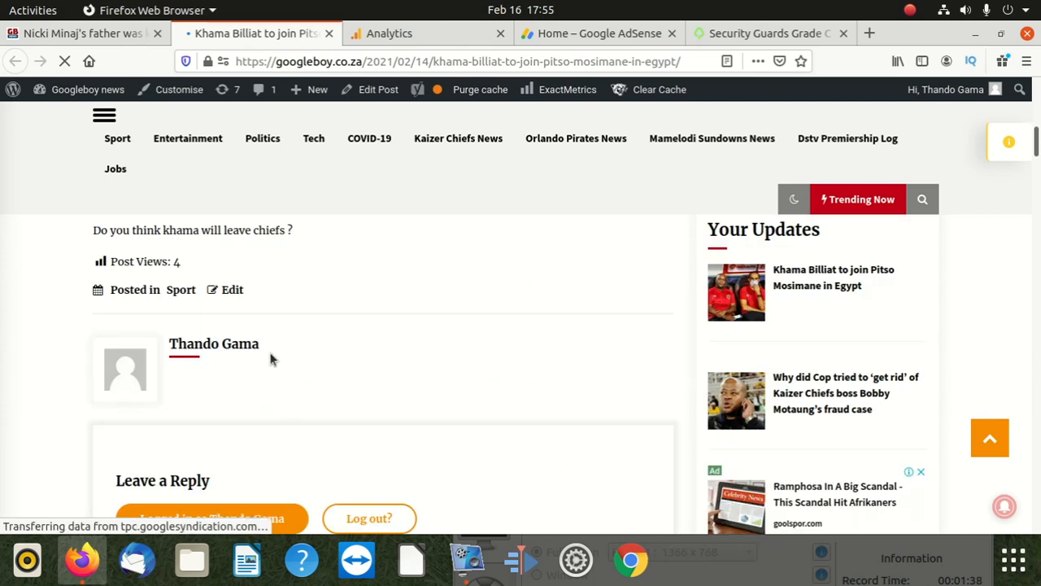
{"action": "scroll", "coordinate": [271, 359], "scroll_direction": "up", "scroll_amount": 3}
{"action": "scroll", "coordinate": [525, 421], "scroll_direction": "down", "scroll_amount": 5}
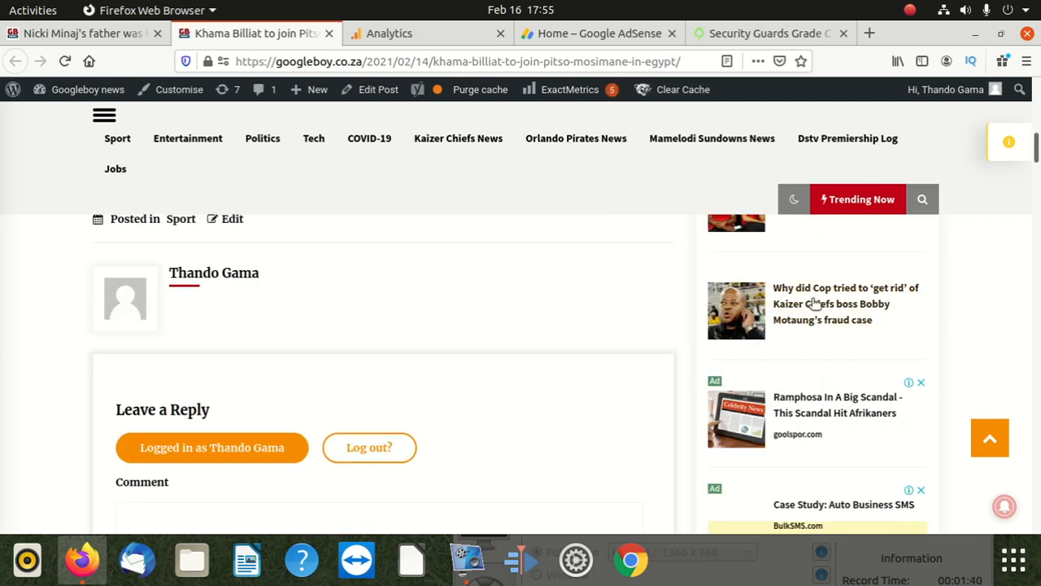
{"action": "left_click", "coordinate": [814, 304]}
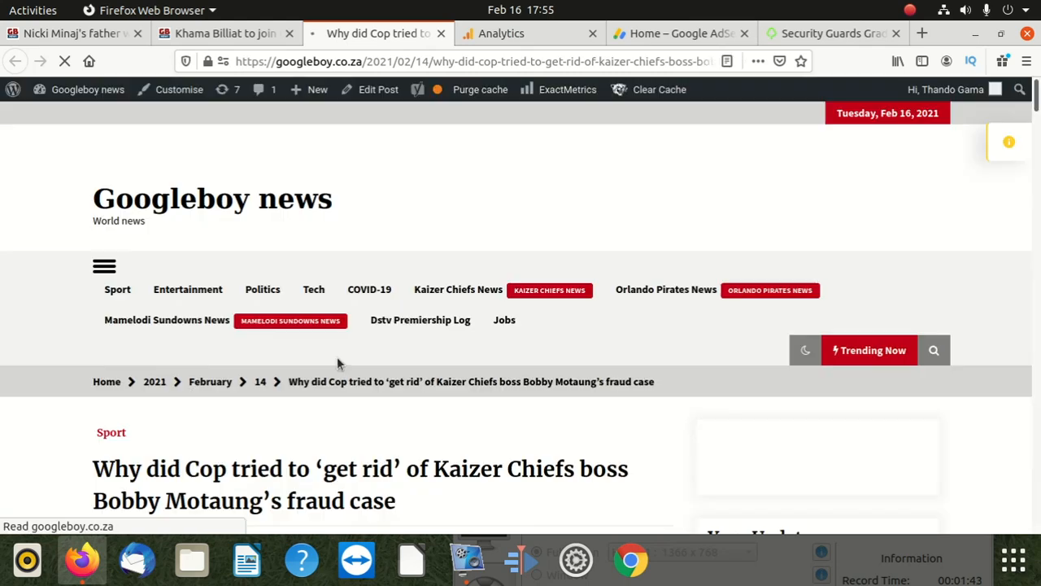
Step: Examine the Bobby Motaung fraud case article, including its related posts, reader comments and post view count
{"action": "scroll", "coordinate": [336, 362], "scroll_direction": "down", "scroll_amount": 20}
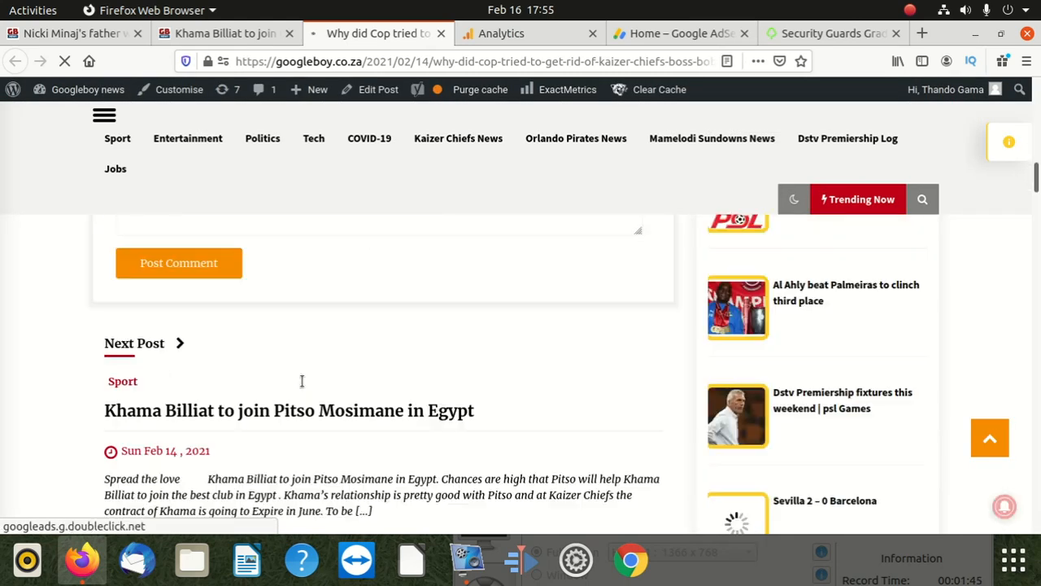
{"action": "scroll", "coordinate": [301, 380], "scroll_direction": "down", "scroll_amount": 3}
{"action": "scroll", "coordinate": [301, 381], "scroll_direction": "down", "scroll_amount": 5}
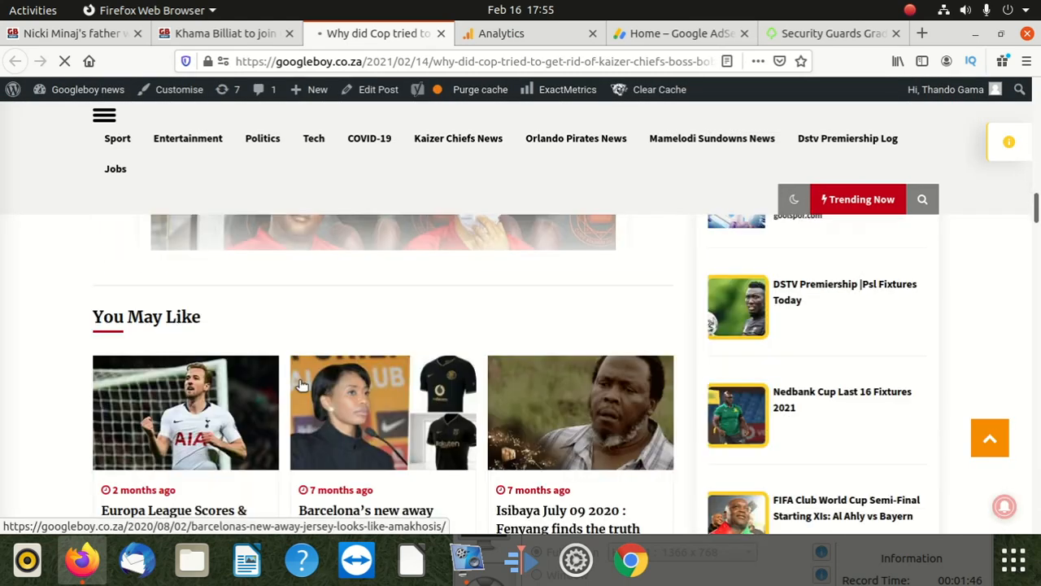
{"action": "scroll", "coordinate": [299, 383], "scroll_direction": "up", "scroll_amount": 5}
{"action": "scroll", "coordinate": [299, 382], "scroll_direction": "up", "scroll_amount": 3}
{"action": "scroll", "coordinate": [302, 380], "scroll_direction": "up", "scroll_amount": 5}
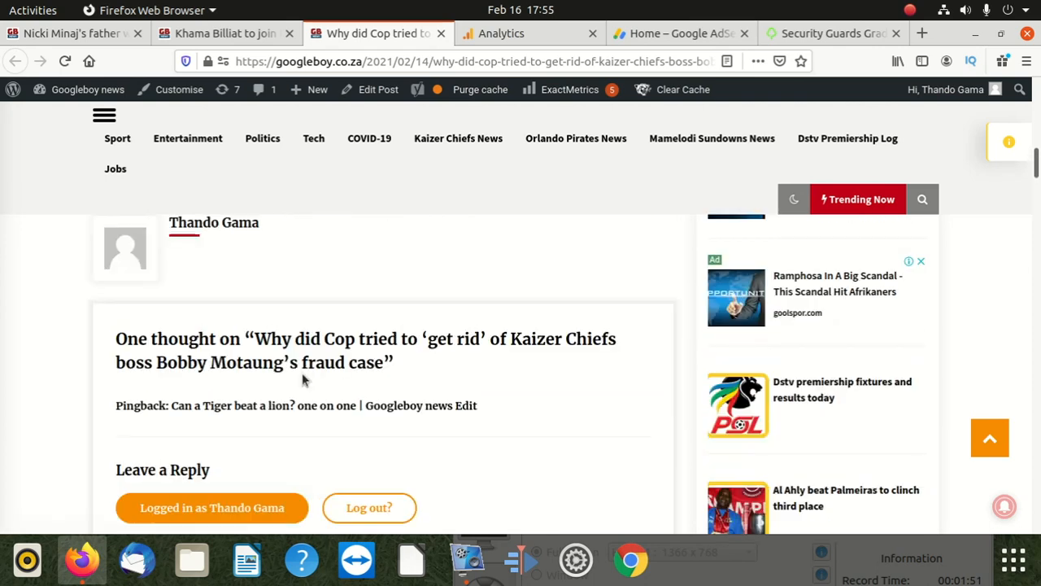
{"action": "scroll", "coordinate": [302, 379], "scroll_direction": "up", "scroll_amount": 3}
{"action": "scroll", "coordinate": [302, 376], "scroll_direction": "up", "scroll_amount": 3}
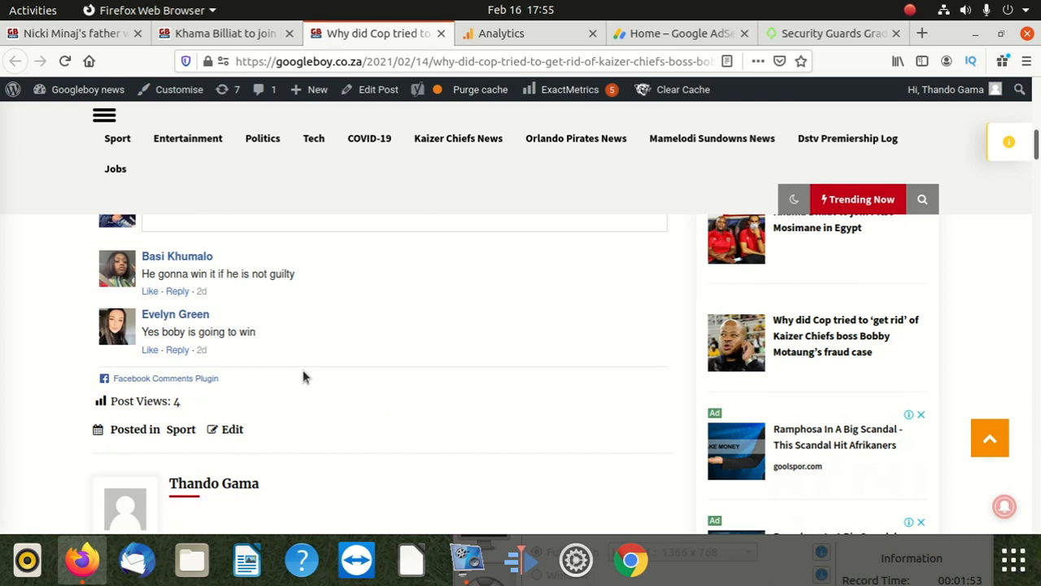
{"action": "scroll", "coordinate": [302, 369], "scroll_direction": "up", "scroll_amount": 1}
{"action": "scroll", "coordinate": [302, 368], "scroll_direction": "up", "scroll_amount": 4}
{"action": "scroll", "coordinate": [298, 366], "scroll_direction": "up", "scroll_amount": 10}
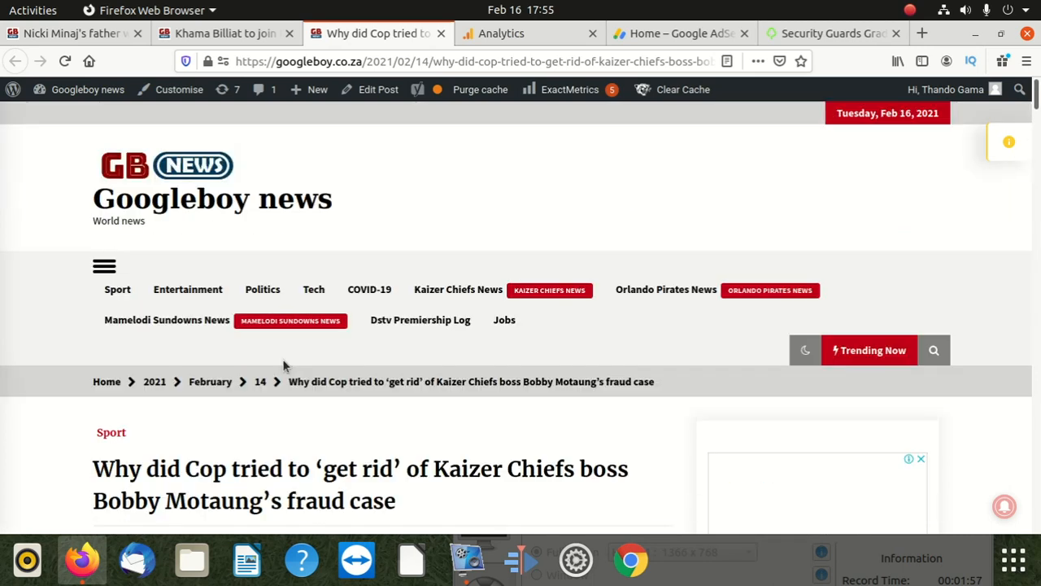
Step: Return to the Googleboy news home page and open the site's WordPress dashboard
{"action": "left_click", "coordinate": [173, 199]}
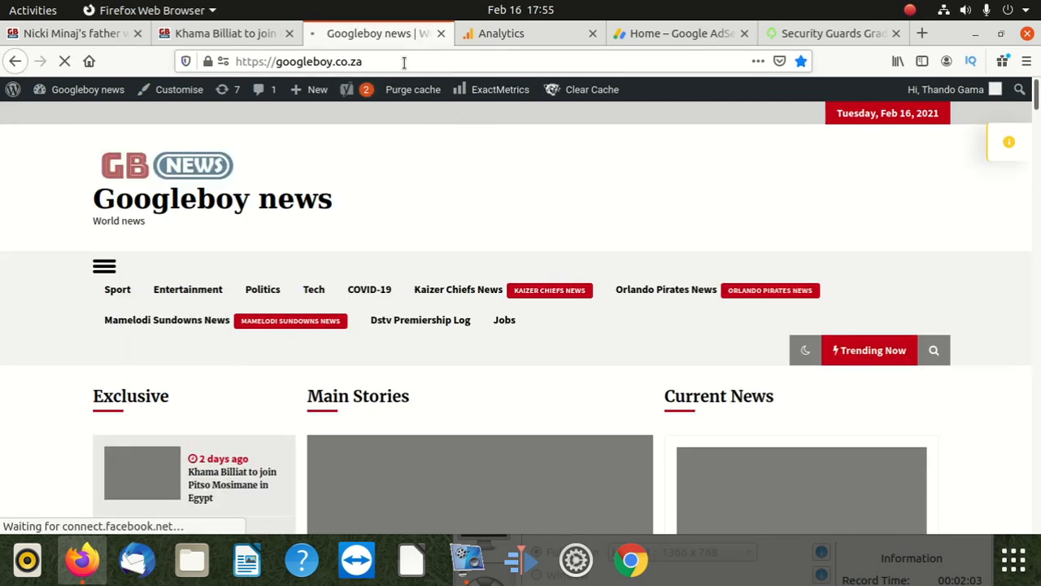
{"action": "left_click", "coordinate": [426, 63]}
{"action": "left_click", "coordinate": [427, 63]}
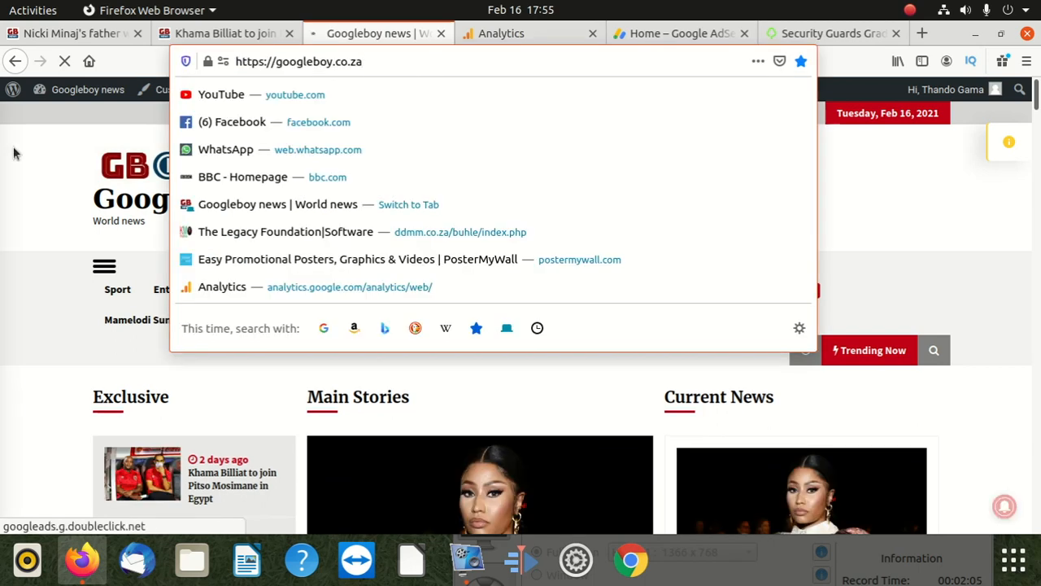
{"action": "left_click", "coordinate": [50, 144]}
{"action": "mouse_move", "coordinate": [84, 99]}
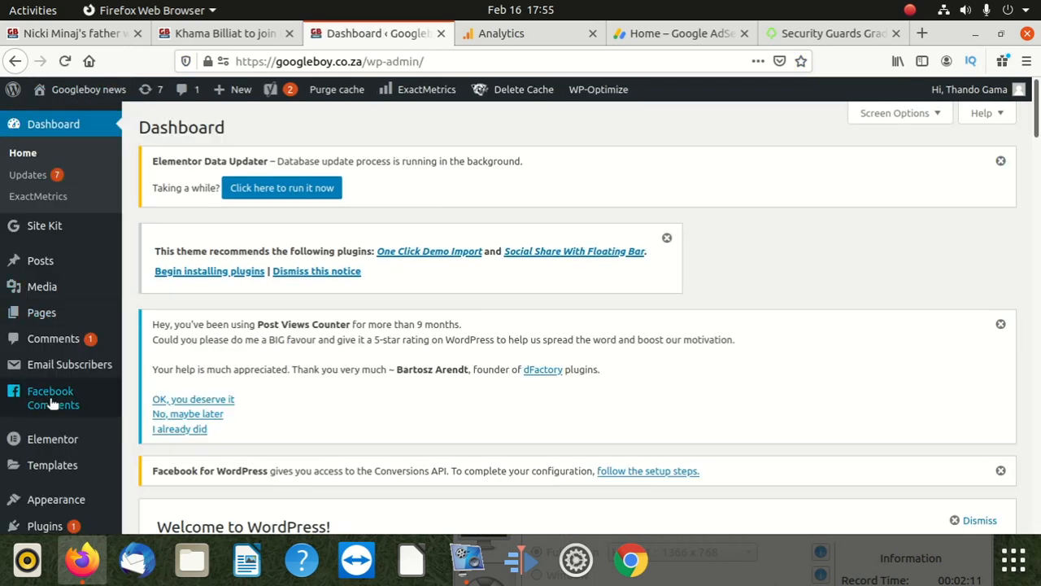
Step: Open the list of installed plugins from the WordPress dashboard
{"action": "mouse_move", "coordinate": [59, 439]}
{"action": "scroll", "coordinate": [58, 439], "scroll_direction": "down", "scroll_amount": 3}
{"action": "scroll", "coordinate": [58, 429], "scroll_direction": "up", "scroll_amount": 3}
{"action": "mouse_move", "coordinate": [42, 297]}
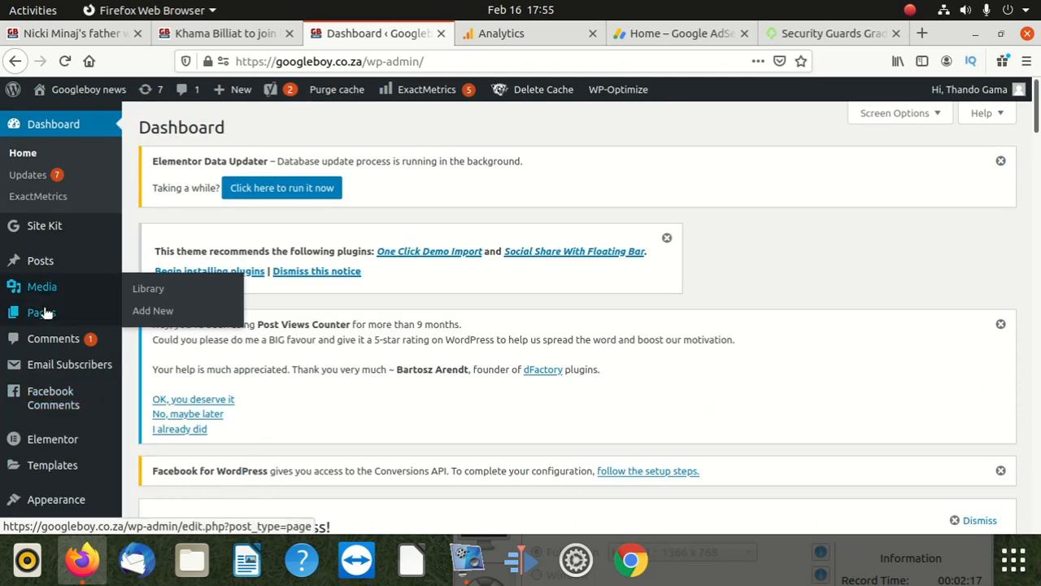
{"action": "scroll", "coordinate": [42, 364], "scroll_direction": "down", "scroll_amount": 3}
{"action": "mouse_move", "coordinate": [47, 397]}
{"action": "left_click", "coordinate": [158, 405]}
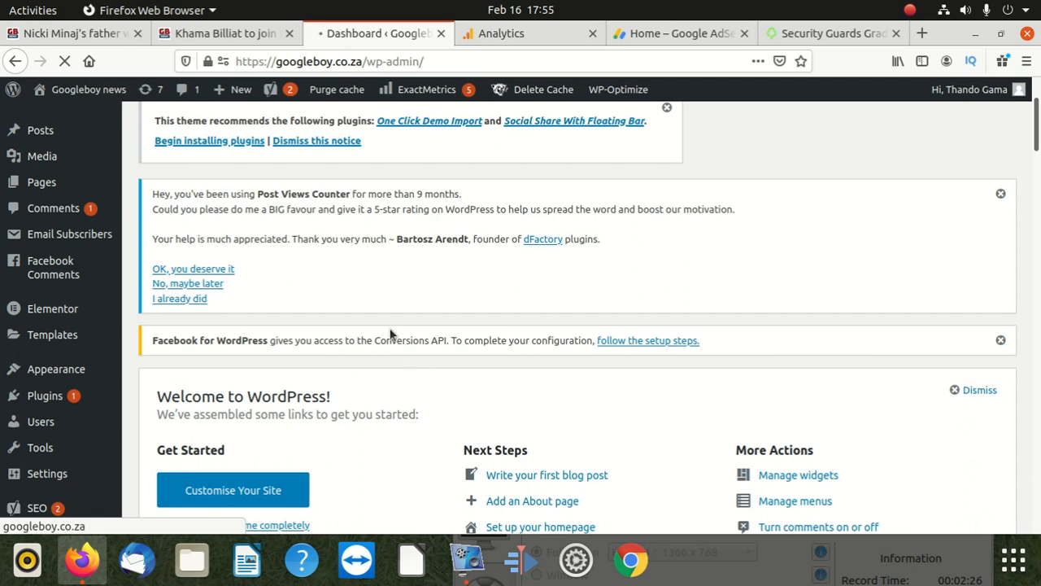
Step: Find the Post Views Counter plugin among the installed plugins and copy its name
{"action": "scroll", "coordinate": [382, 337], "scroll_direction": "down", "scroll_amount": 5}
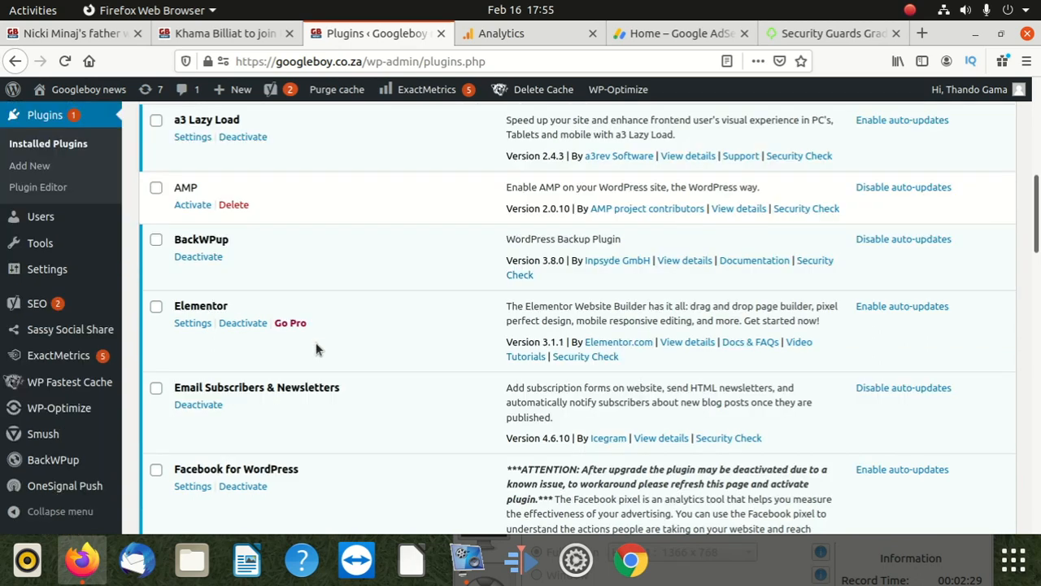
{"action": "scroll", "coordinate": [268, 335], "scroll_direction": "down", "scroll_amount": 5}
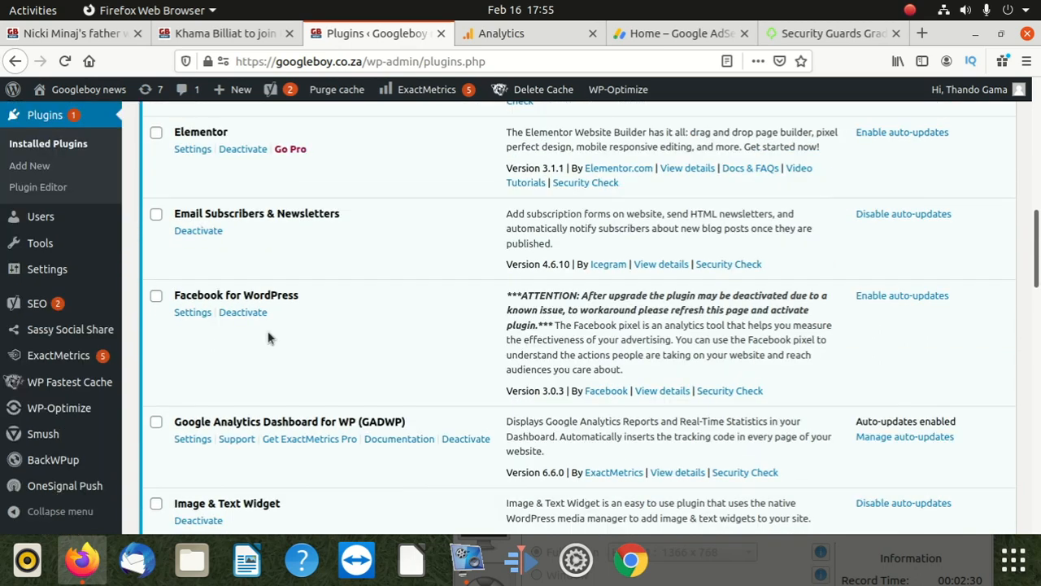
{"action": "scroll", "coordinate": [263, 332], "scroll_direction": "down", "scroll_amount": 3}
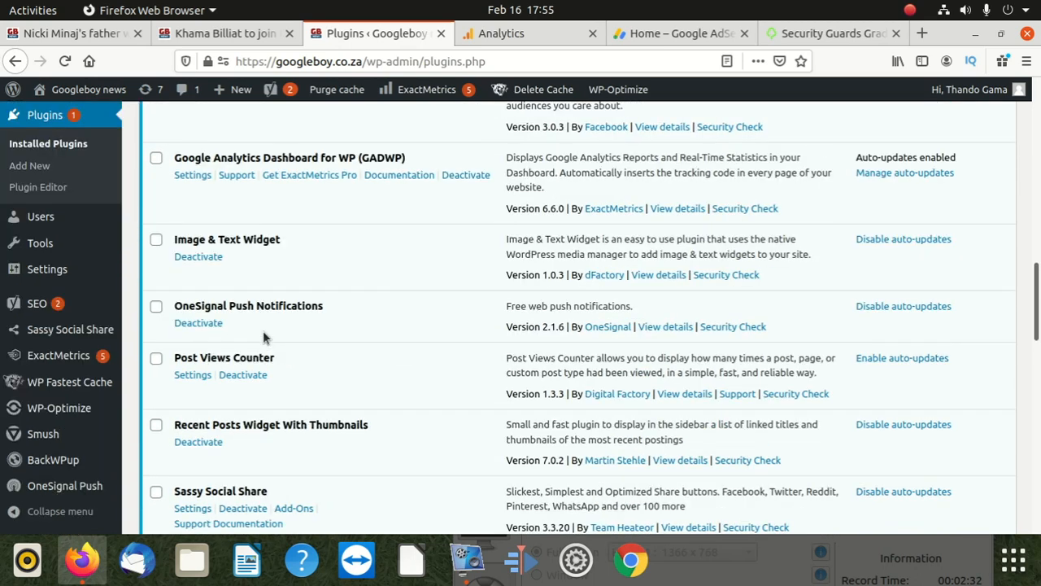
{"action": "scroll", "coordinate": [268, 293], "scroll_direction": "down", "scroll_amount": 1}
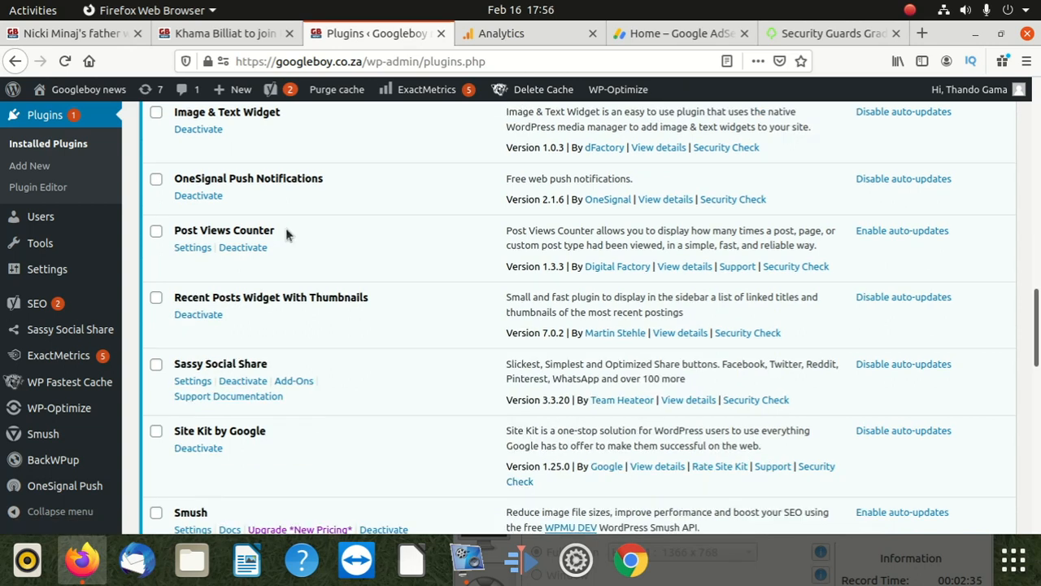
{"action": "left_click_drag", "start_coordinate": [283, 228], "coordinate": [174, 230]}
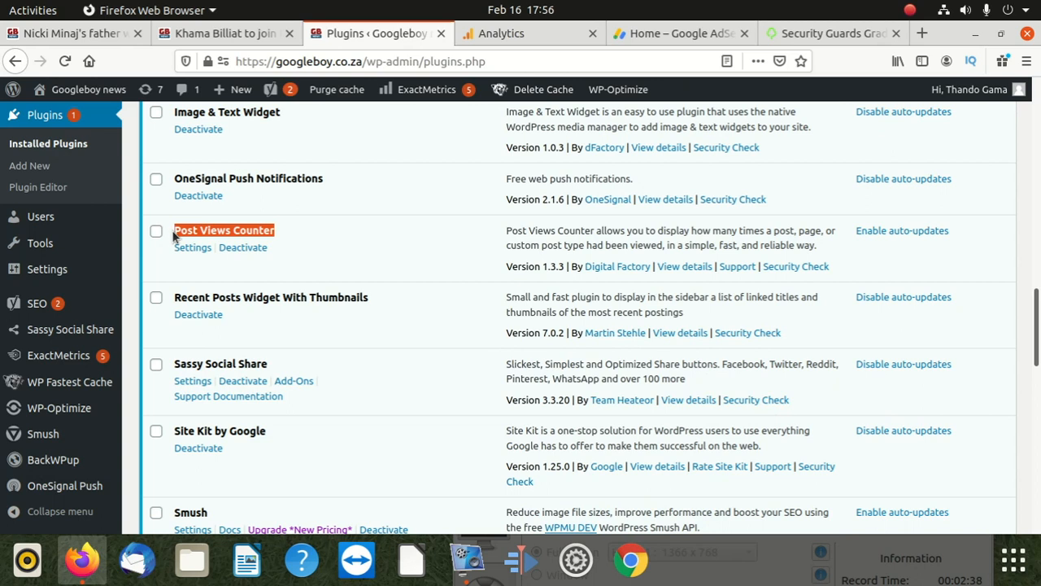
{"action": "right_click", "coordinate": [206, 229]}
{"action": "left_click", "coordinate": [230, 235]}
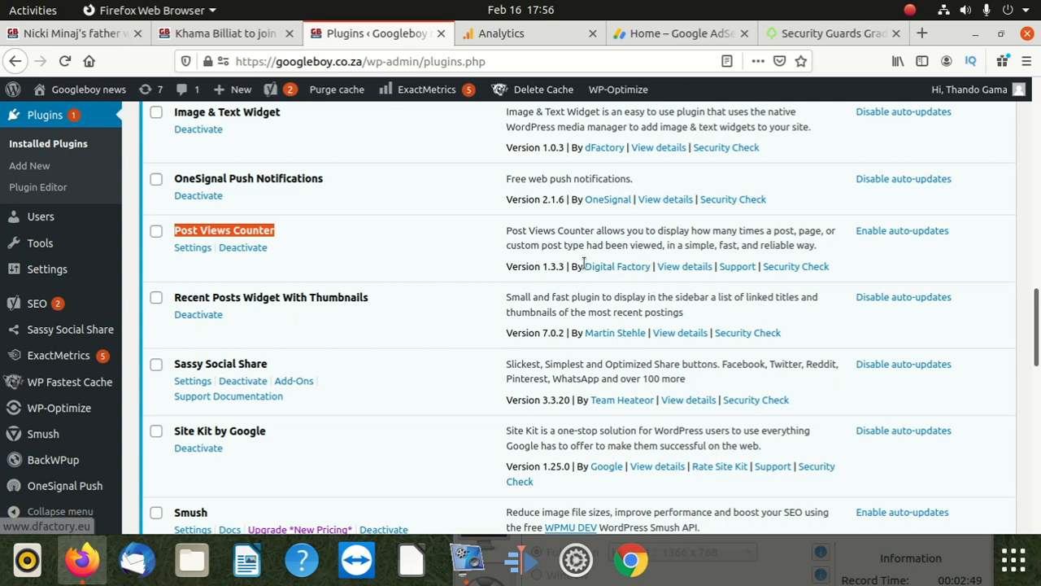
Step: Start adding a new plugin and search the plugin directory for "Post Views Counter" using the copied name
{"action": "scroll", "coordinate": [584, 262], "scroll_direction": "up", "scroll_amount": 15}
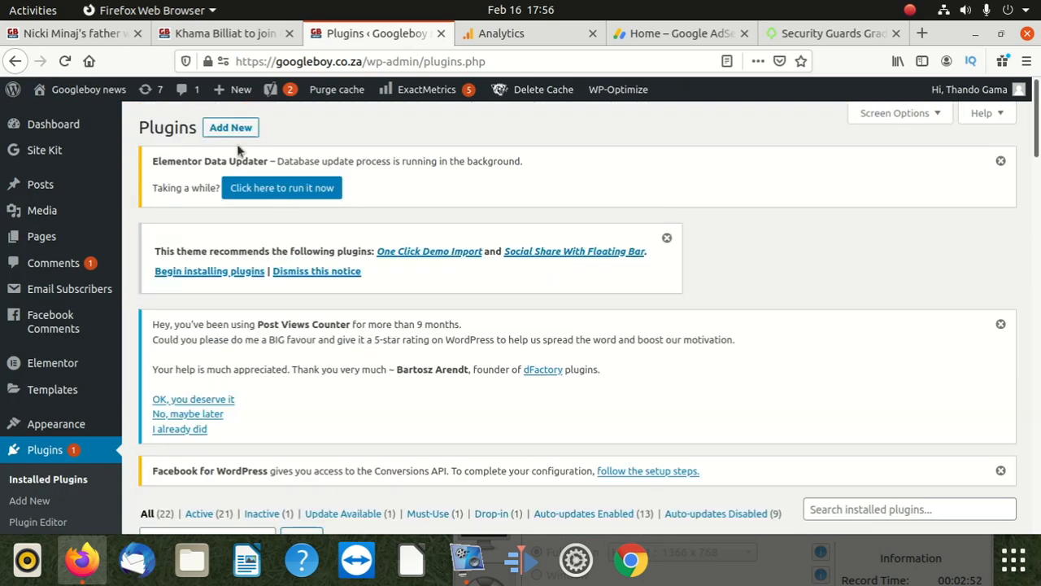
{"action": "left_click", "coordinate": [233, 130]}
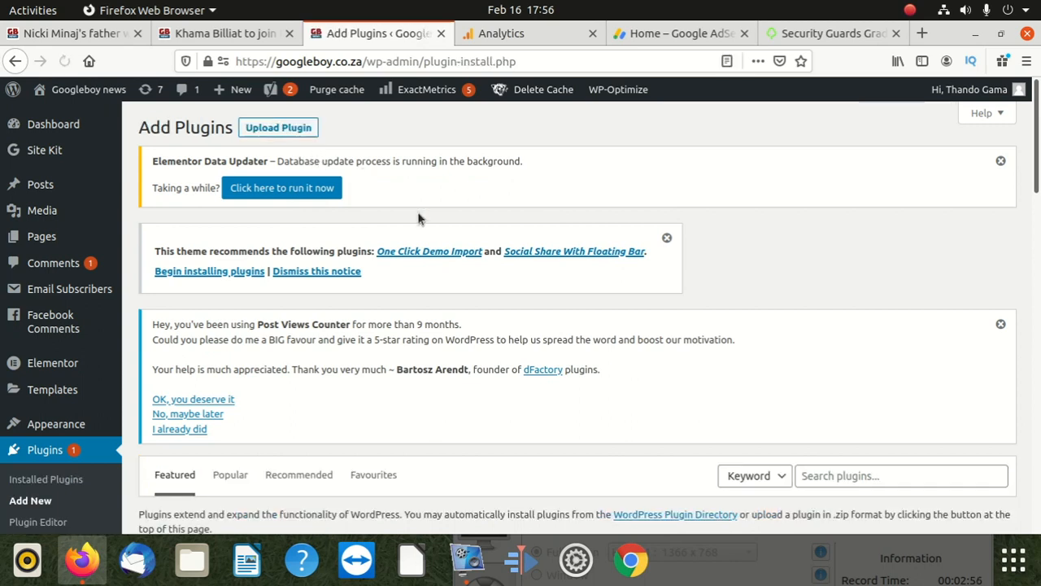
{"action": "scroll", "coordinate": [469, 276], "scroll_direction": "down", "scroll_amount": 5}
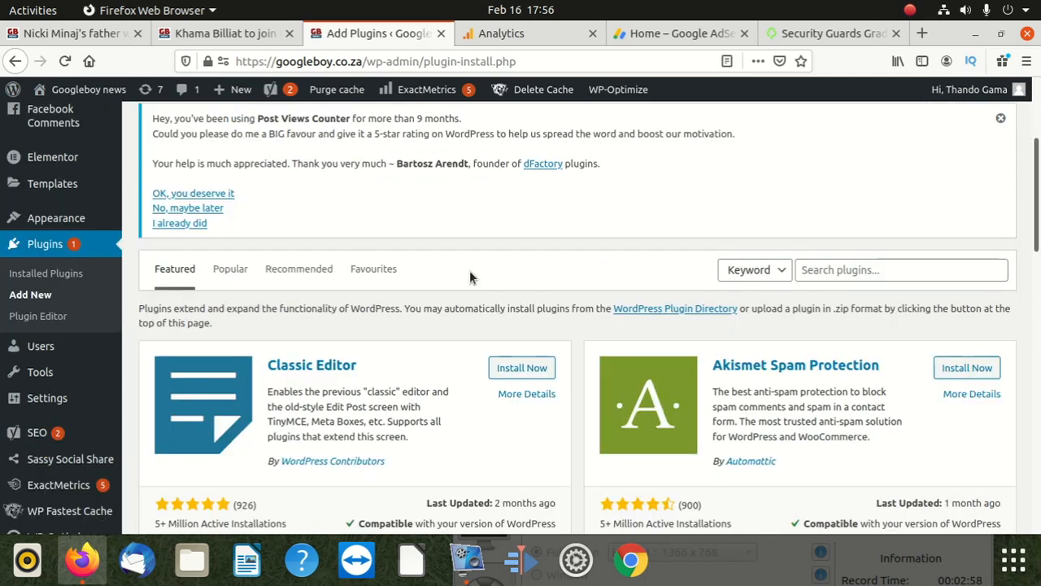
{"action": "left_click", "coordinate": [850, 260]}
{"action": "right_click", "coordinate": [850, 262]}
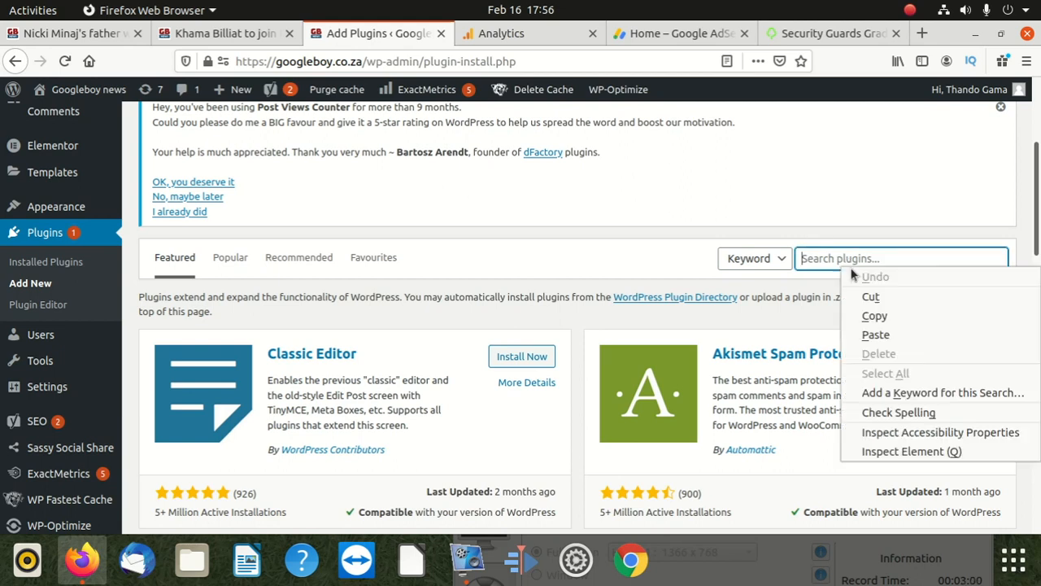
{"action": "left_click", "coordinate": [872, 333]}
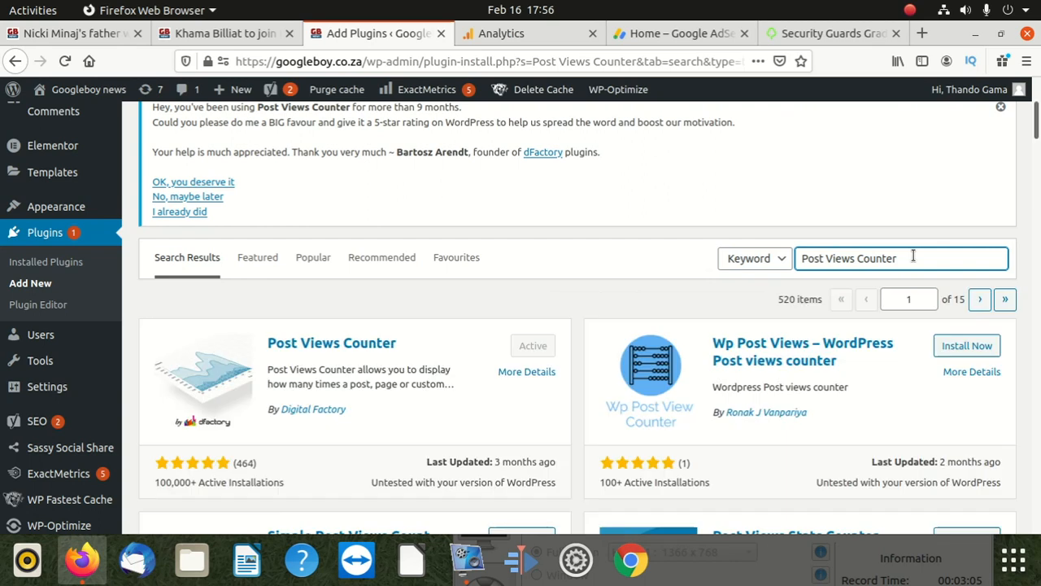
Step: Examine the Post Views Counter entry in the search results and compare it with the similar view-counting plugins
{"action": "scroll", "coordinate": [286, 276], "scroll_direction": "down", "scroll_amount": 2}
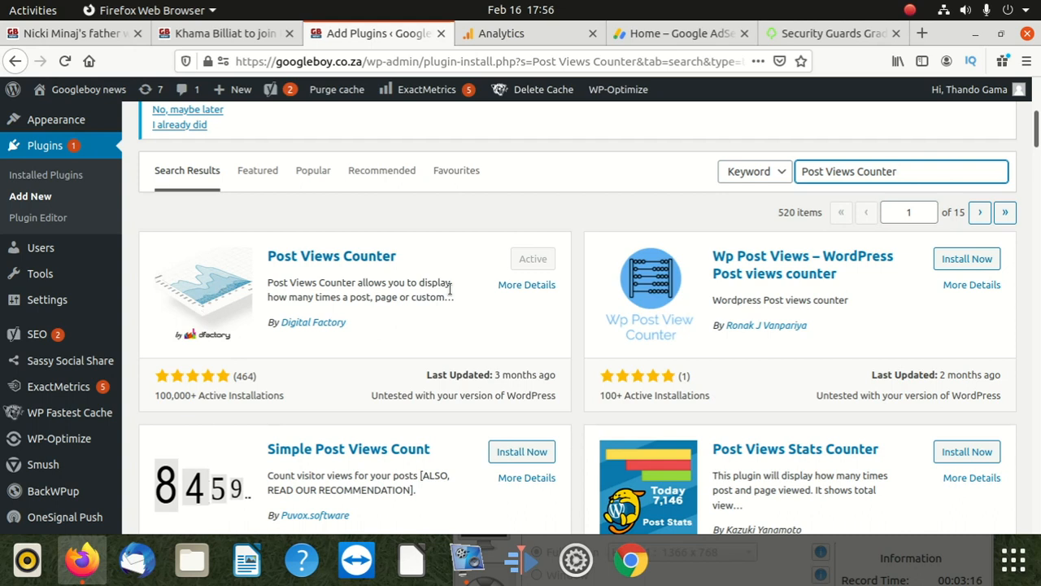
{"action": "left_click", "coordinate": [495, 264]}
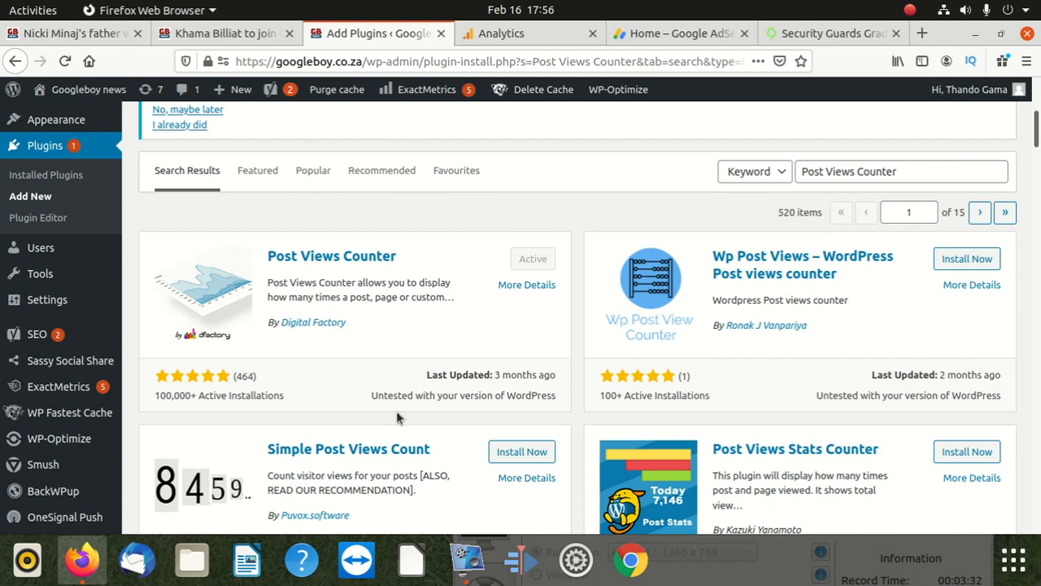
{"action": "scroll", "coordinate": [320, 407], "scroll_direction": "down", "scroll_amount": 3}
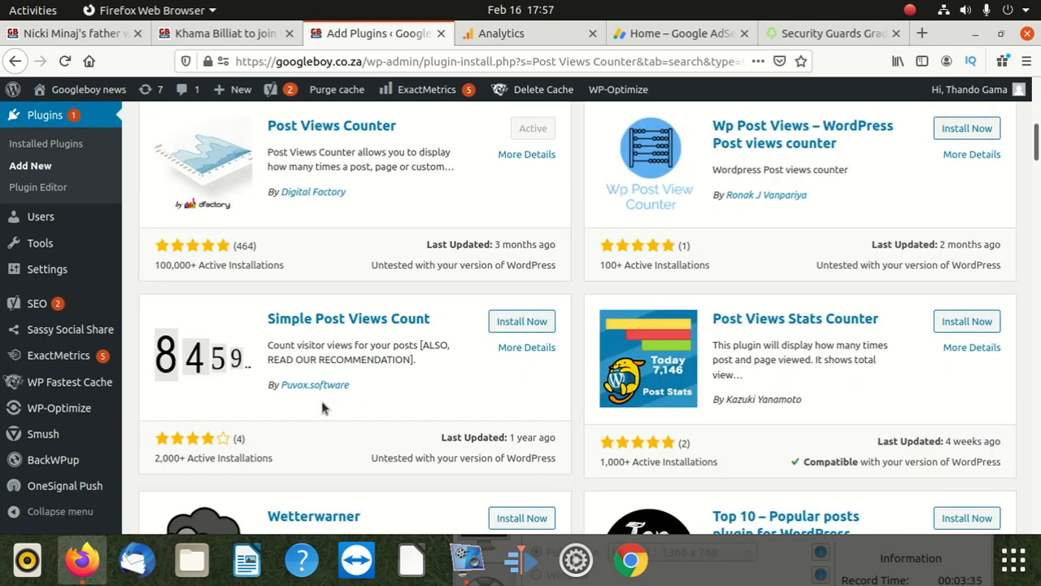
{"action": "scroll", "coordinate": [320, 407], "scroll_direction": "up", "scroll_amount": 6}
{"action": "scroll", "coordinate": [700, 331], "scroll_direction": "down", "scroll_amount": 3}
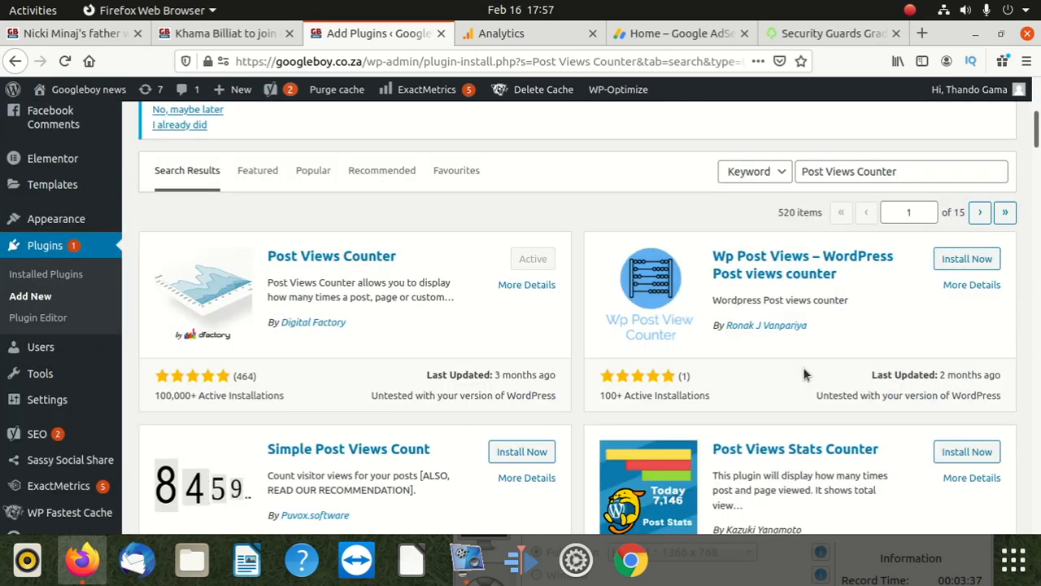
{"action": "scroll", "coordinate": [650, 333], "scroll_direction": "down", "scroll_amount": 3}
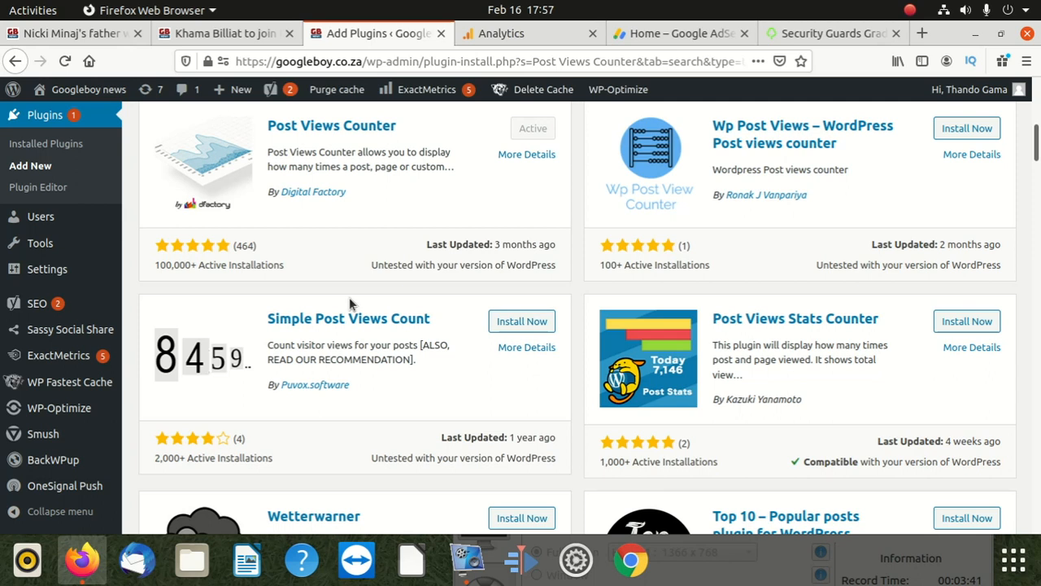
{"action": "scroll", "coordinate": [349, 296], "scroll_direction": "up", "scroll_amount": 2}
{"action": "scroll", "coordinate": [349, 297], "scroll_direction": "up", "scroll_amount": 3}
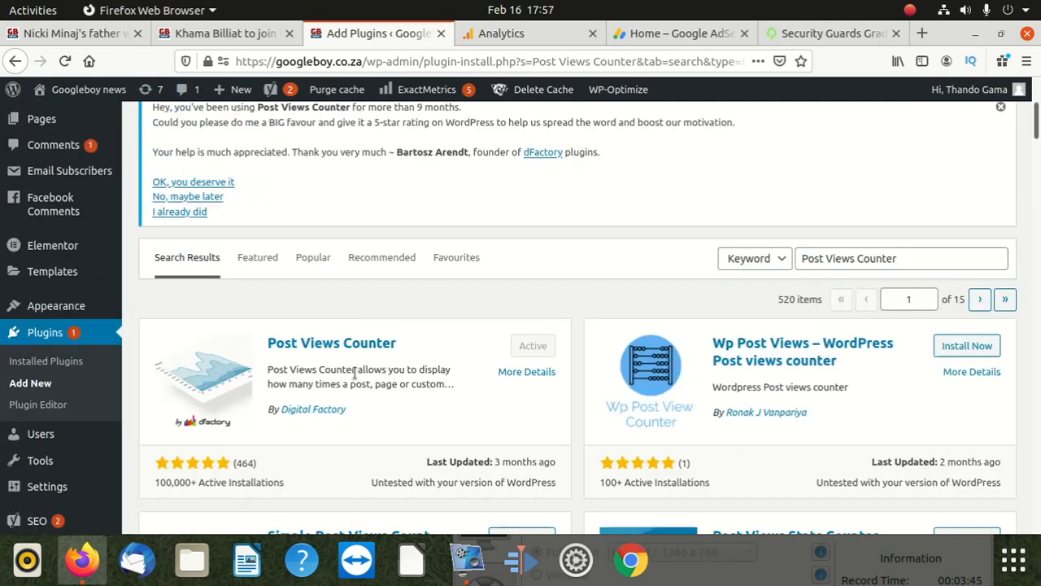
{"action": "scroll", "coordinate": [354, 373], "scroll_direction": "up", "scroll_amount": 3}
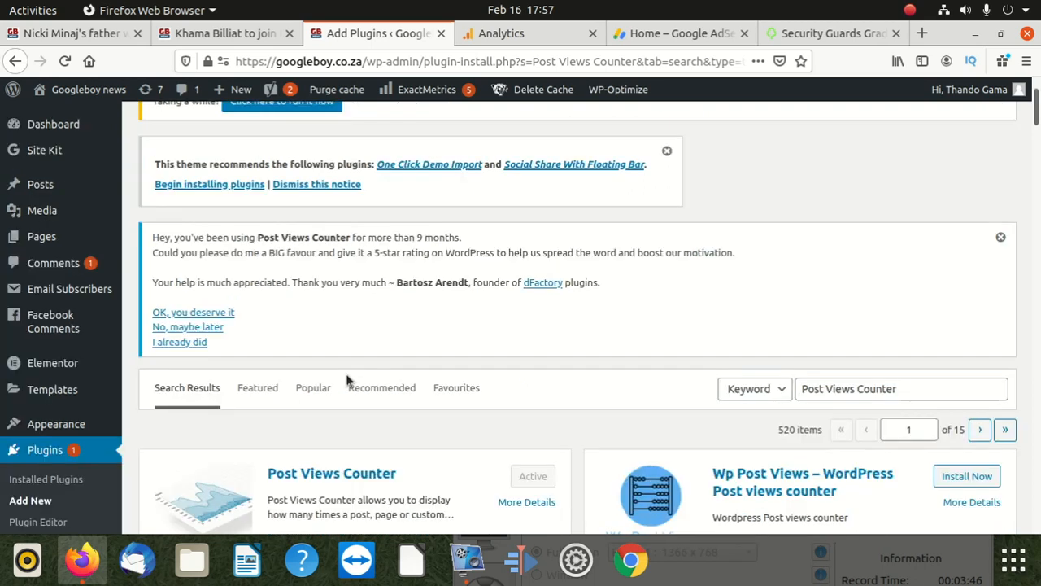
Step: Return to the installed plugins list and open the settings of Post Views Counter
{"action": "scroll", "coordinate": [344, 379], "scroll_direction": "down", "scroll_amount": 3}
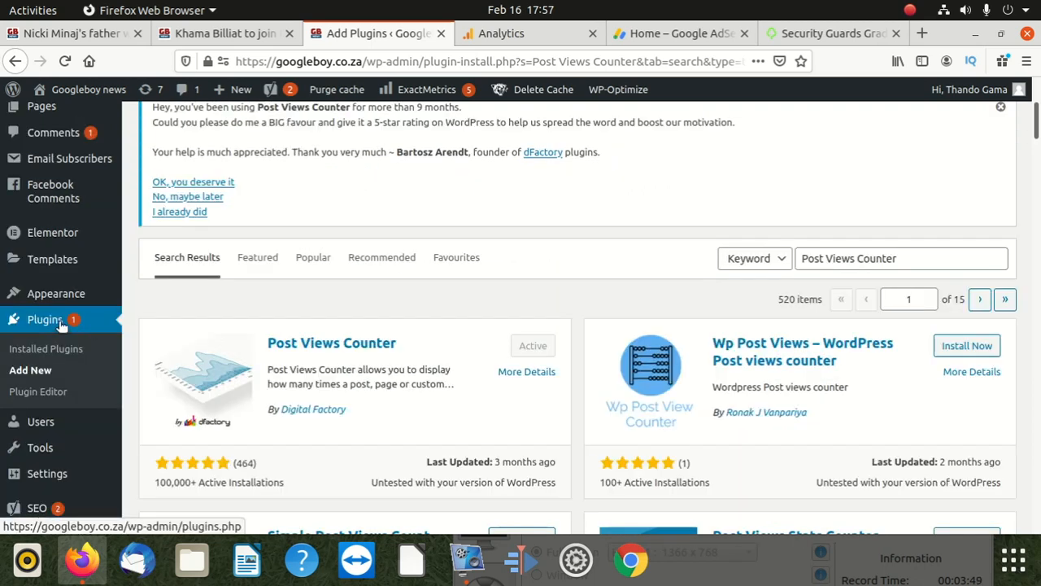
{"action": "left_click", "coordinate": [323, 341]}
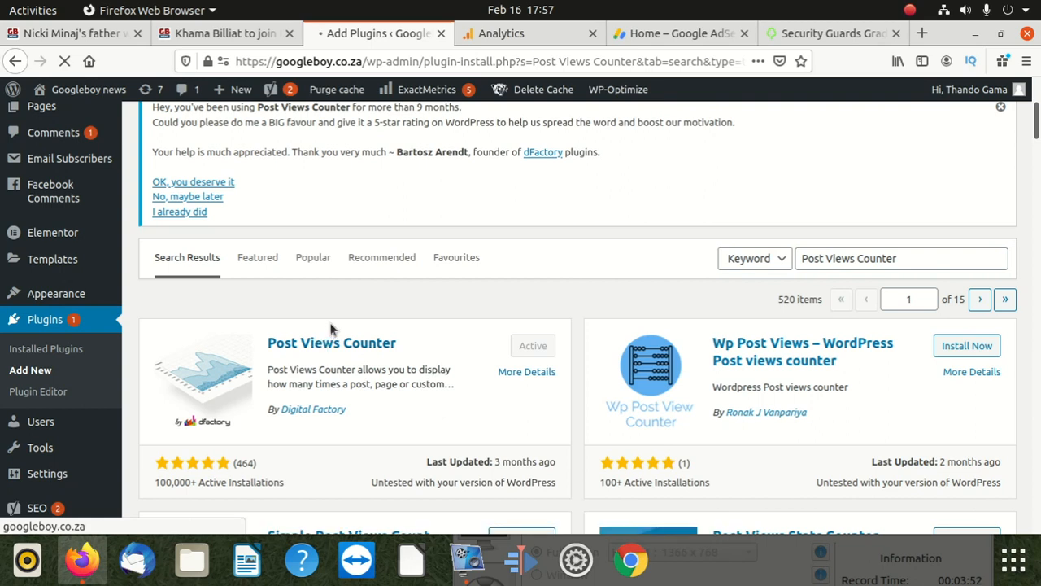
{"action": "scroll", "coordinate": [309, 317], "scroll_direction": "down", "scroll_amount": 3}
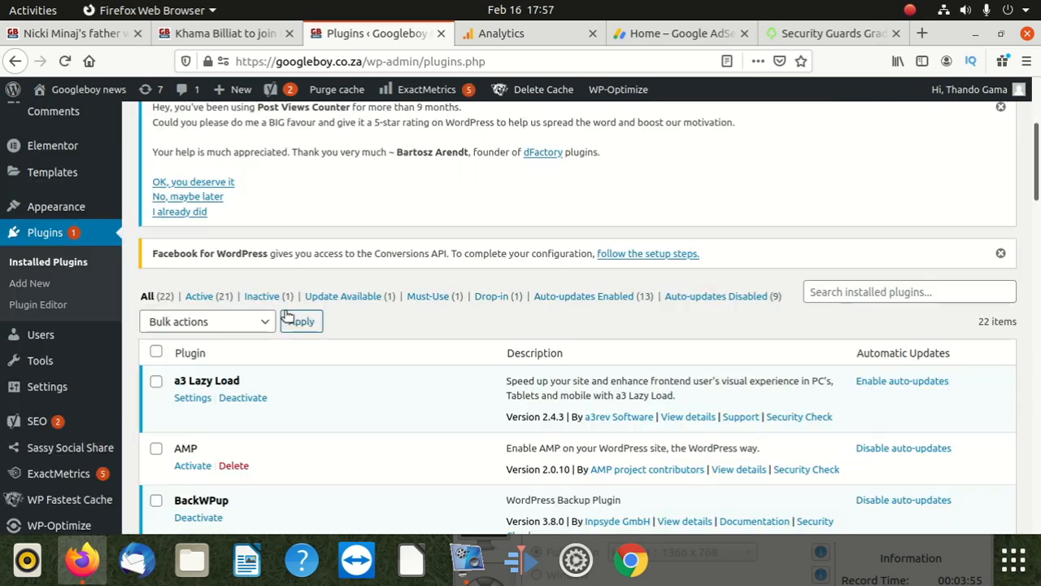
{"action": "scroll", "coordinate": [253, 323], "scroll_direction": "down", "scroll_amount": 8}
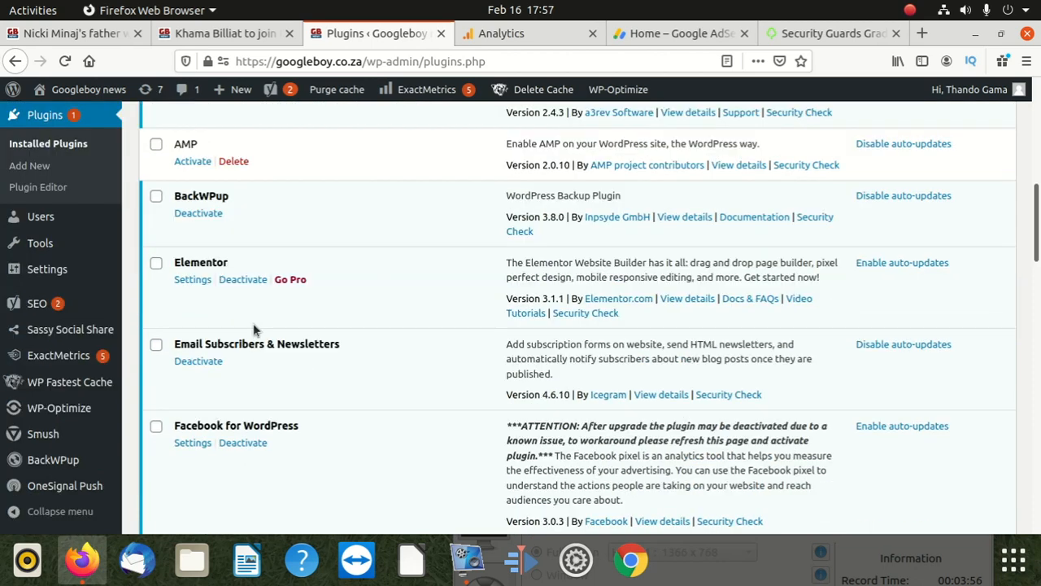
{"action": "scroll", "coordinate": [250, 324], "scroll_direction": "down", "scroll_amount": 5}
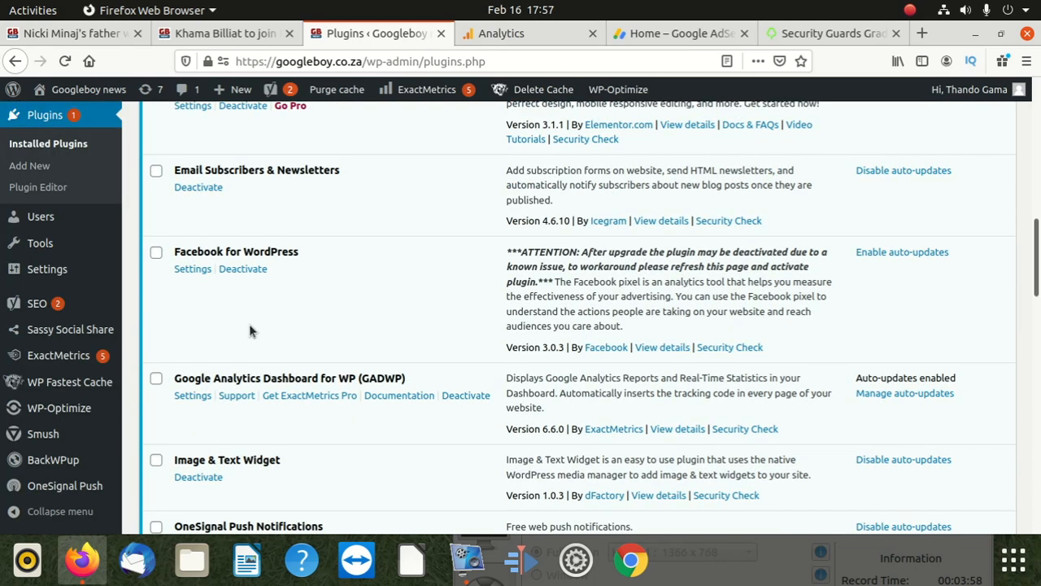
{"action": "scroll", "coordinate": [246, 324], "scroll_direction": "down", "scroll_amount": 3}
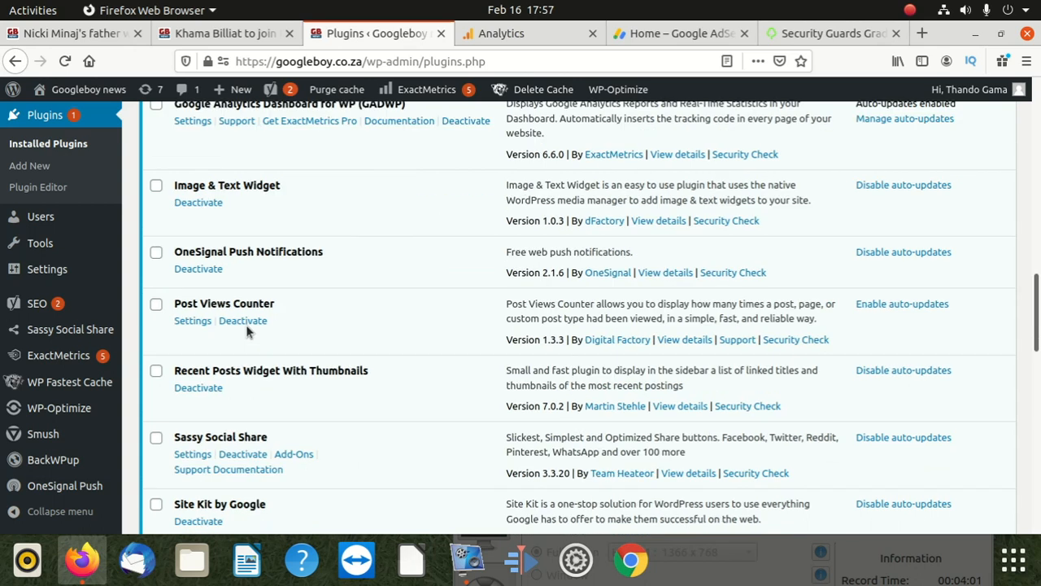
{"action": "scroll", "coordinate": [246, 325], "scroll_direction": "down", "scroll_amount": 2}
{"action": "scroll", "coordinate": [244, 330], "scroll_direction": "down", "scroll_amount": 1}
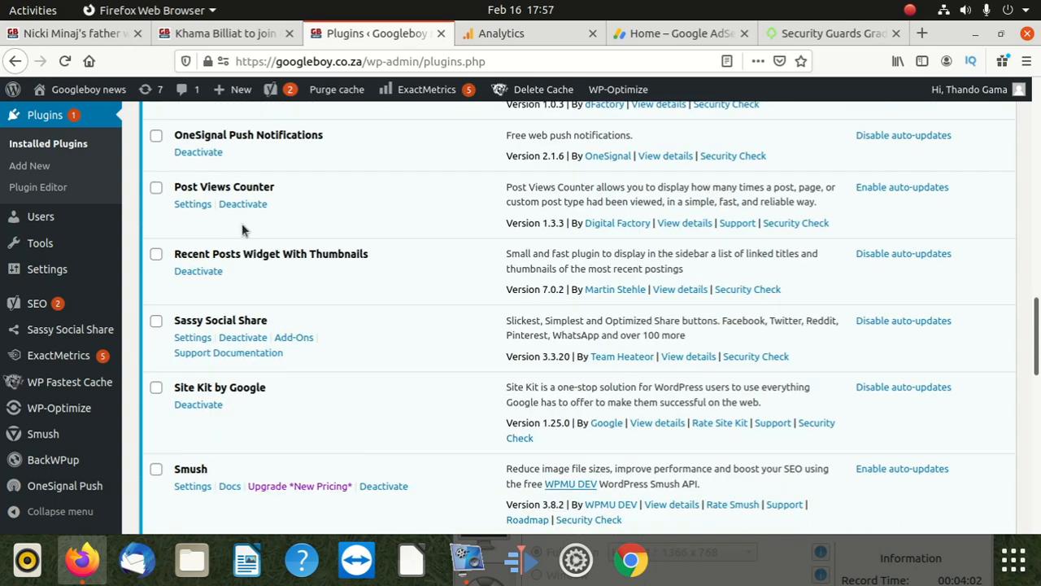
{"action": "left_click", "coordinate": [193, 204]}
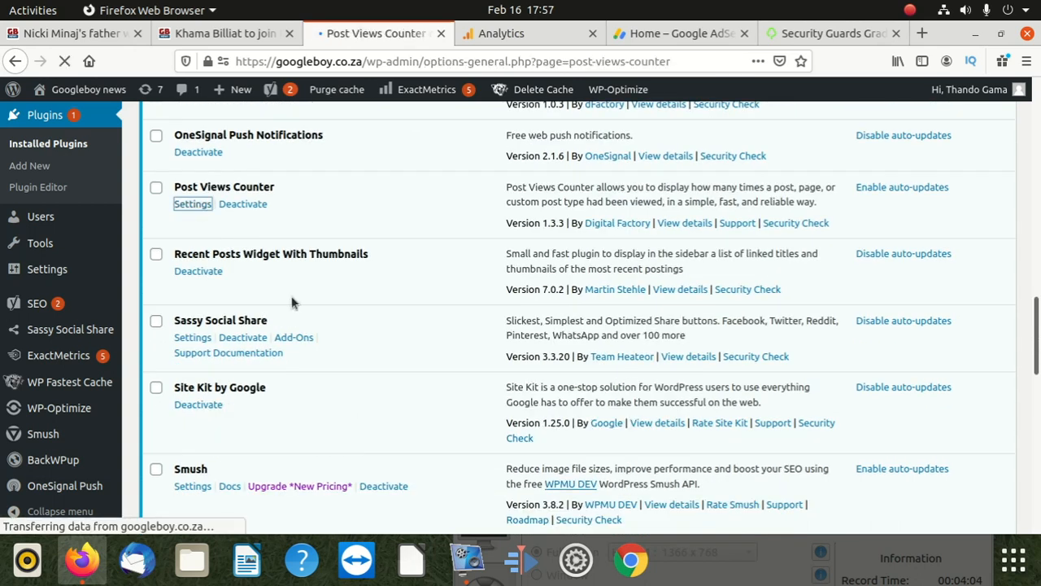
Step: Review the general settings of Post Views Counter and restrict post views editing to admins only
{"action": "scroll", "coordinate": [218, 272], "scroll_direction": "down", "scroll_amount": 6}
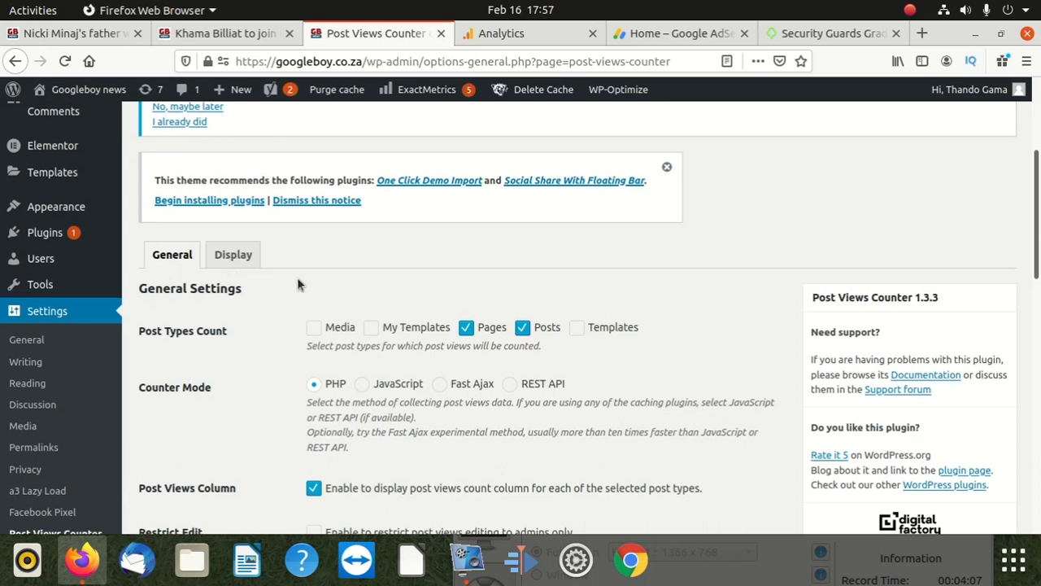
{"action": "scroll", "coordinate": [297, 277], "scroll_direction": "down", "scroll_amount": 1}
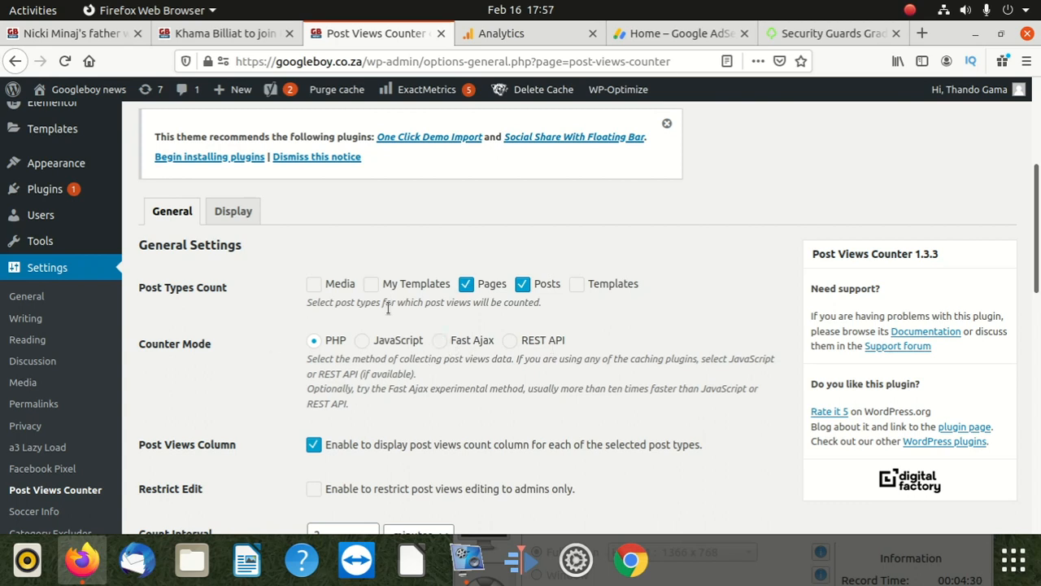
{"action": "scroll", "coordinate": [335, 333], "scroll_direction": "down", "scroll_amount": 2}
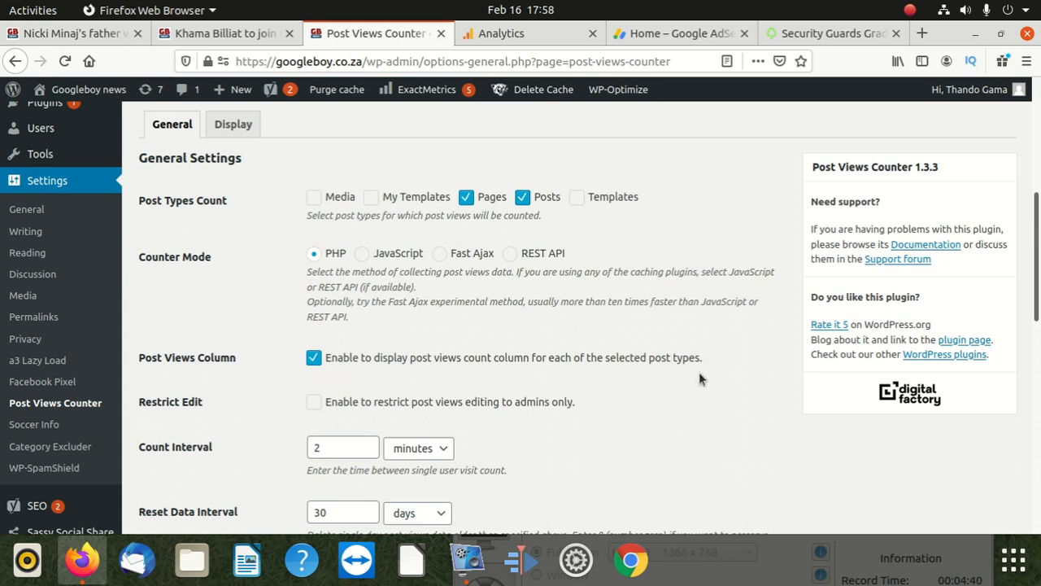
{"action": "scroll", "coordinate": [361, 344], "scroll_direction": "down", "scroll_amount": 3}
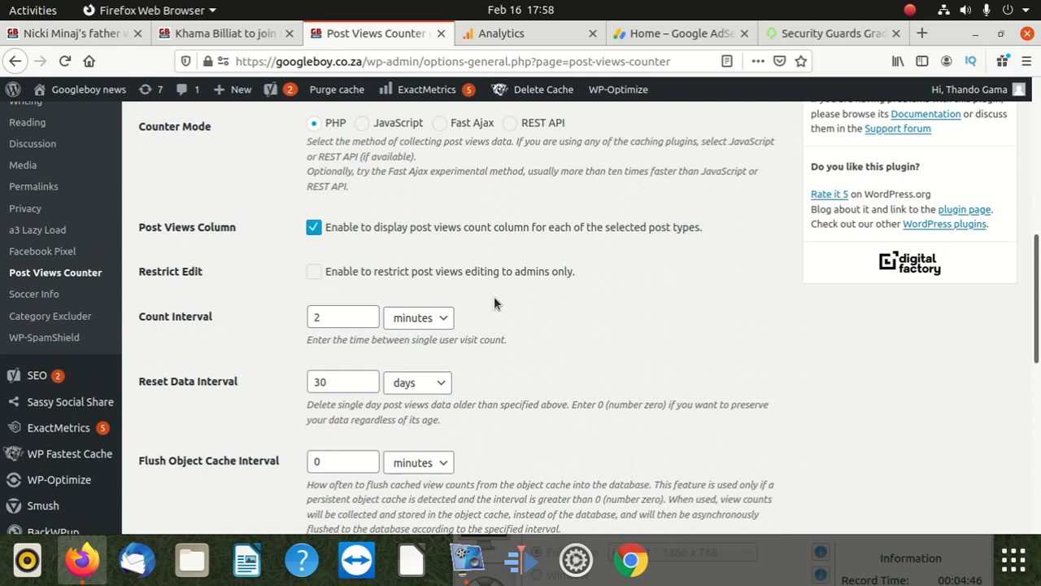
{"action": "left_click", "coordinate": [316, 273]}
Step: Set the Reset Data Interval unit to years and select its number field
{"action": "scroll", "coordinate": [260, 341], "scroll_direction": "down", "scroll_amount": 2}
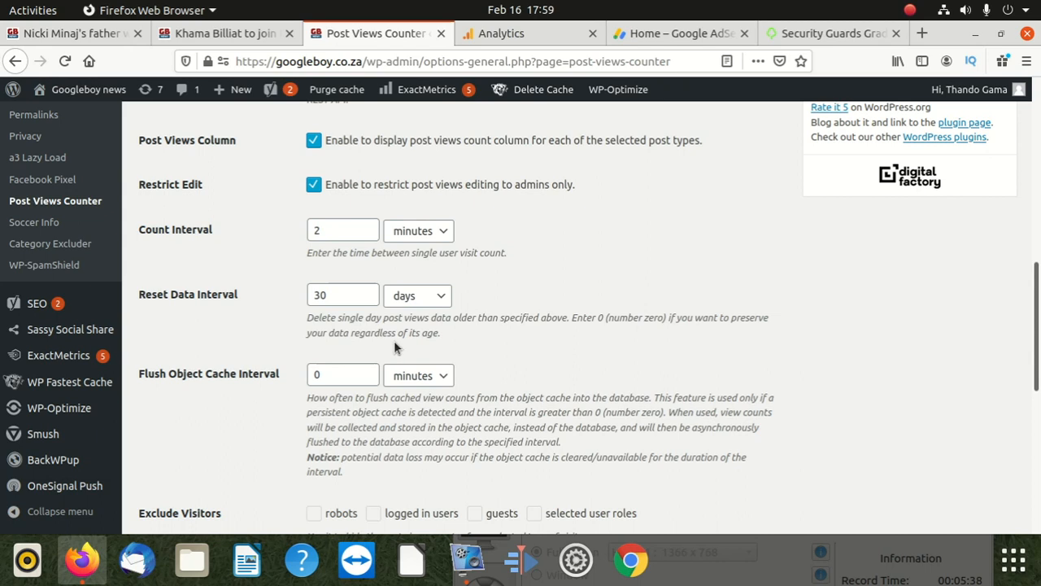
{"action": "left_click", "coordinate": [431, 297]}
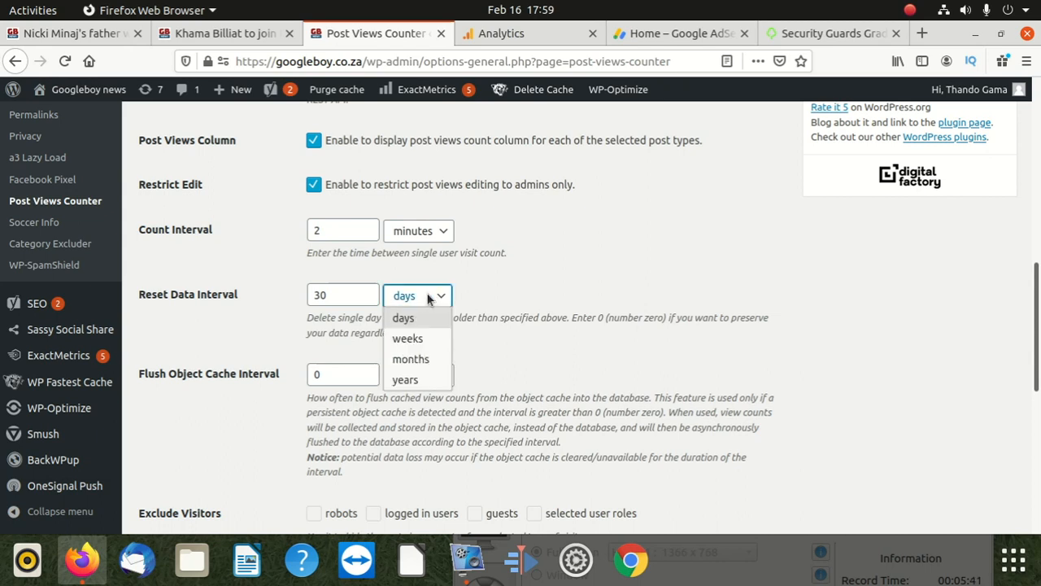
{"action": "left_click", "coordinate": [412, 377]}
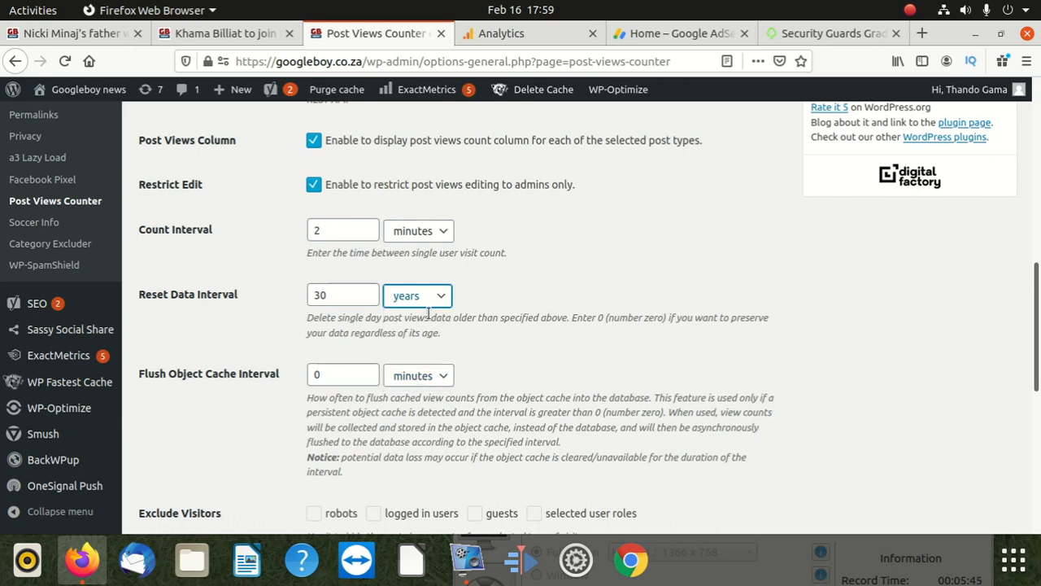
{"action": "left_click", "coordinate": [344, 294]}
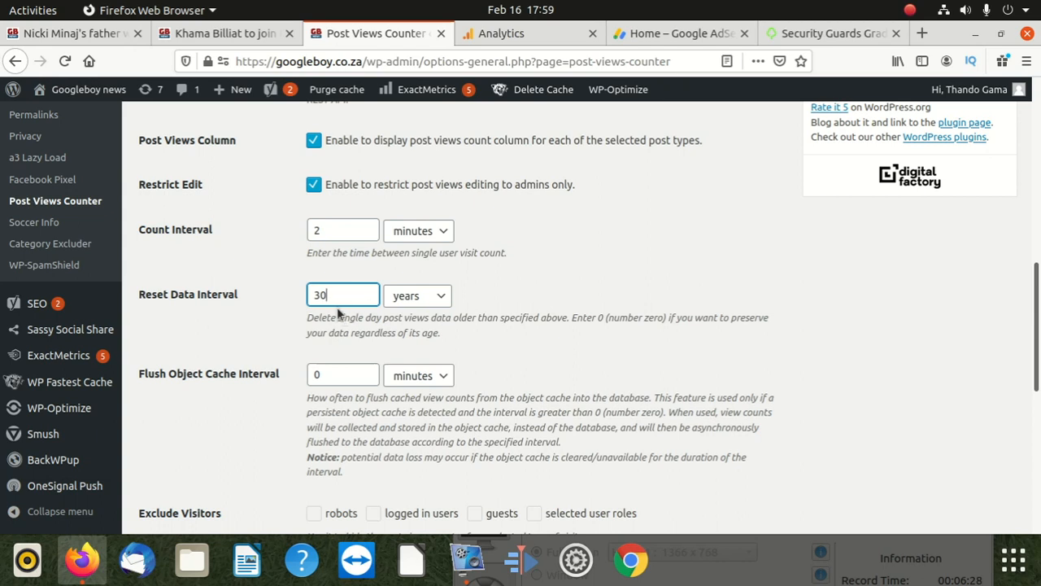
Step: Exclude robots and logged in users from the visitors who see the post views counter
{"action": "scroll", "coordinate": [204, 360], "scroll_direction": "down", "scroll_amount": 2}
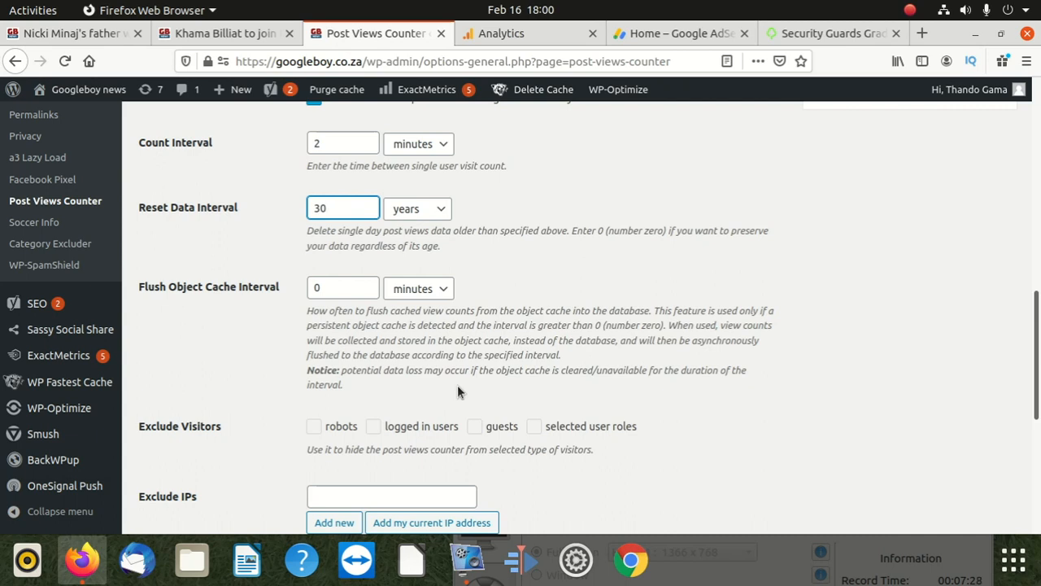
{"action": "scroll", "coordinate": [367, 383], "scroll_direction": "down", "scroll_amount": 3}
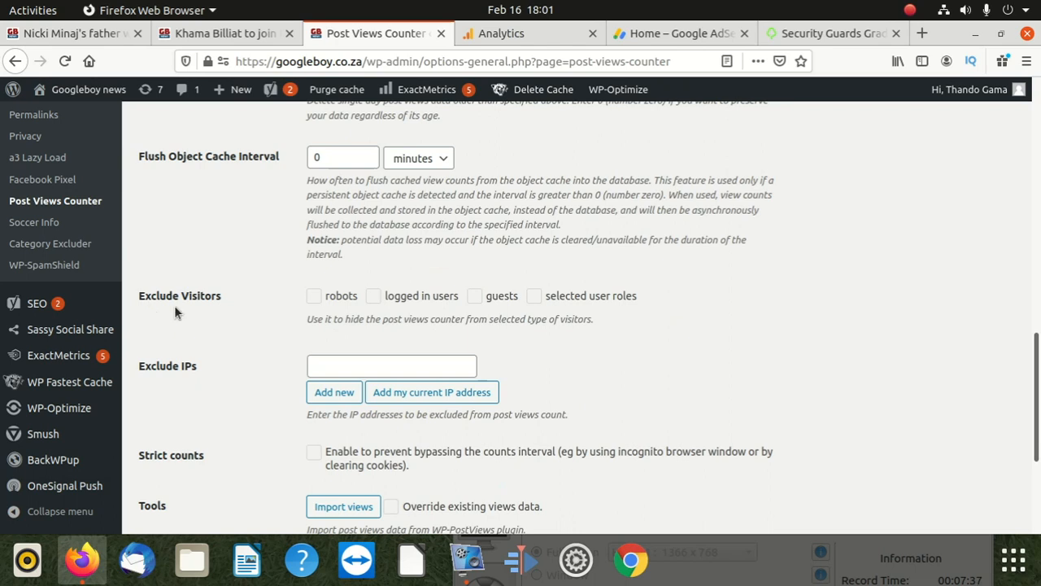
{"action": "left_click", "coordinate": [315, 298]}
{"action": "left_click", "coordinate": [373, 296]}
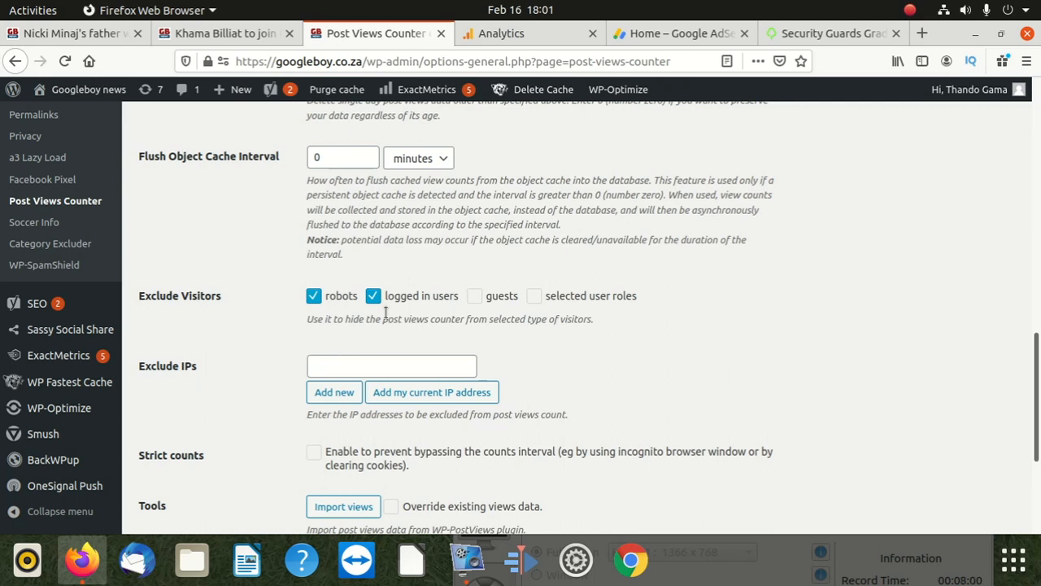
Step: Review the remaining IP exclusion, strict counts, tools and deactivation options and save the plugin settings
{"action": "scroll", "coordinate": [311, 349], "scroll_direction": "down", "scroll_amount": 3}
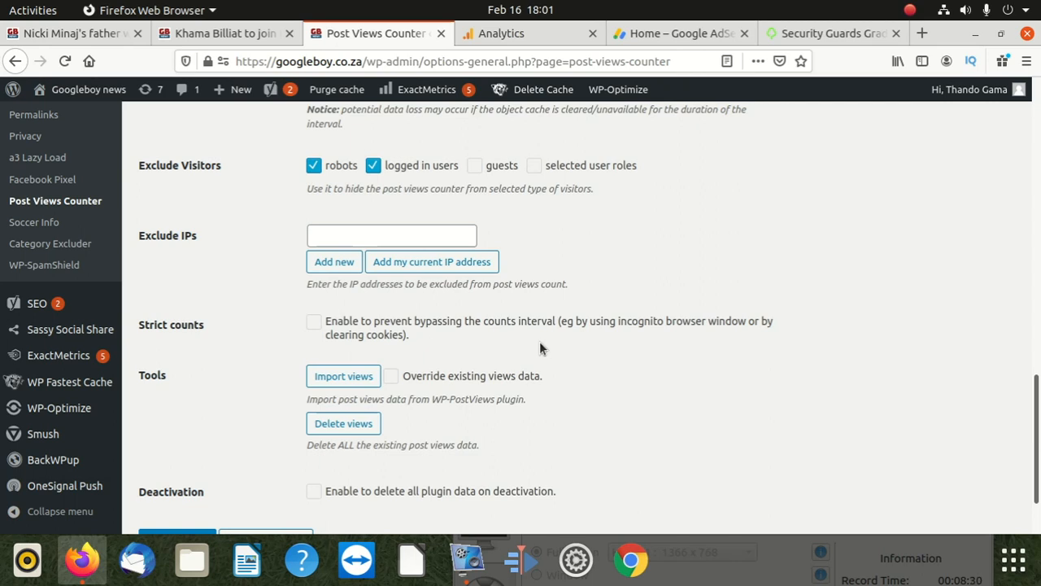
{"action": "scroll", "coordinate": [425, 344], "scroll_direction": "down", "scroll_amount": 2}
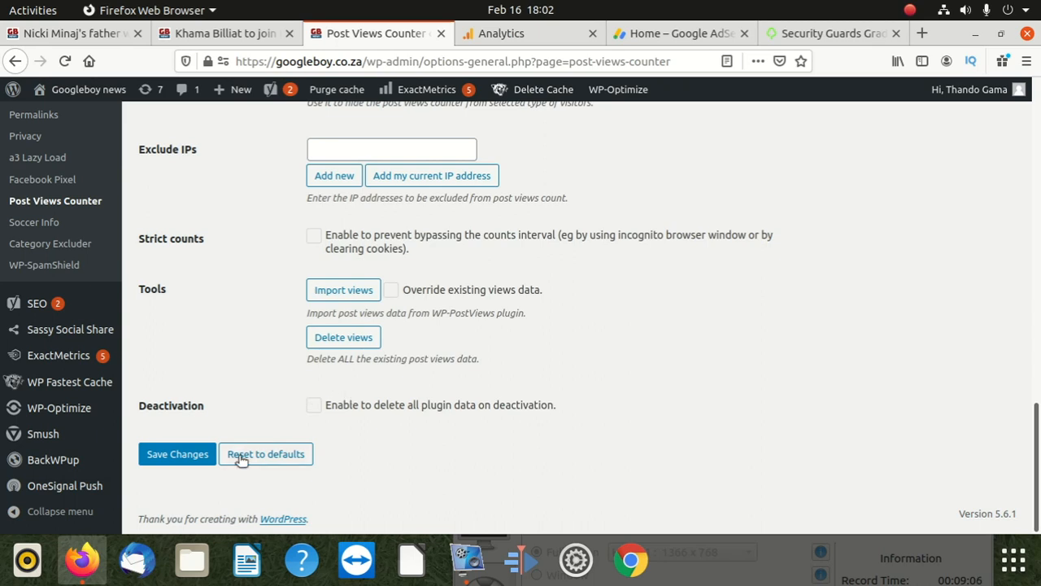
{"action": "left_click", "coordinate": [173, 449]}
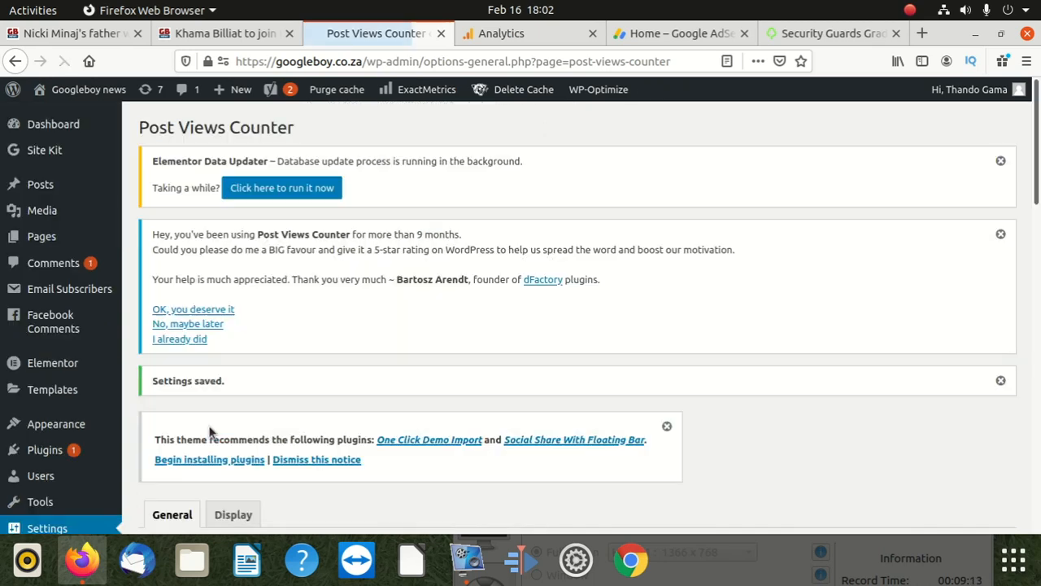
Step: Open the site's comments list and look over the most recent comments
{"action": "left_click", "coordinate": [75, 273]}
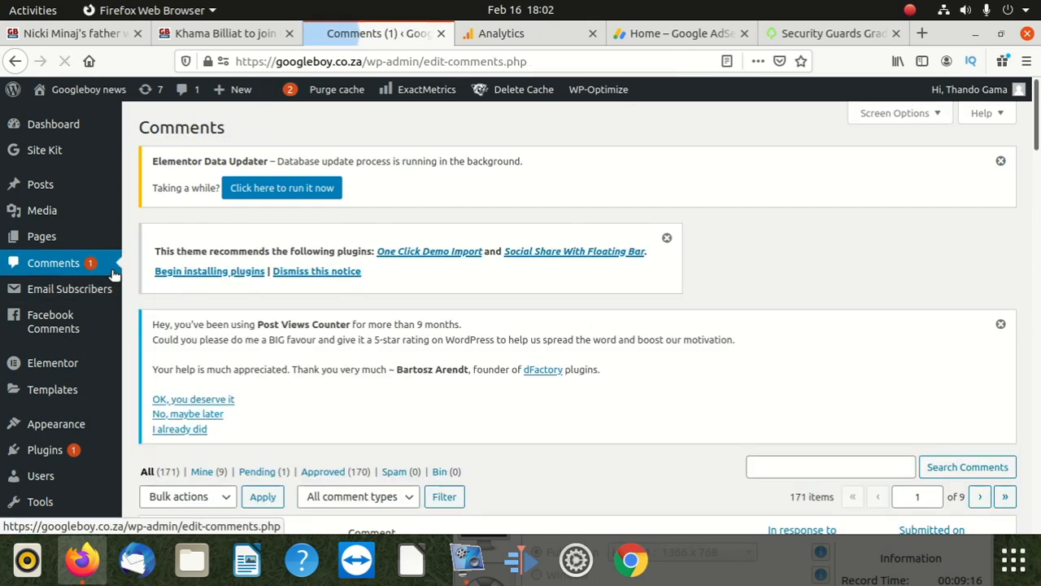
{"action": "scroll", "coordinate": [370, 432], "scroll_direction": "down", "scroll_amount": 5}
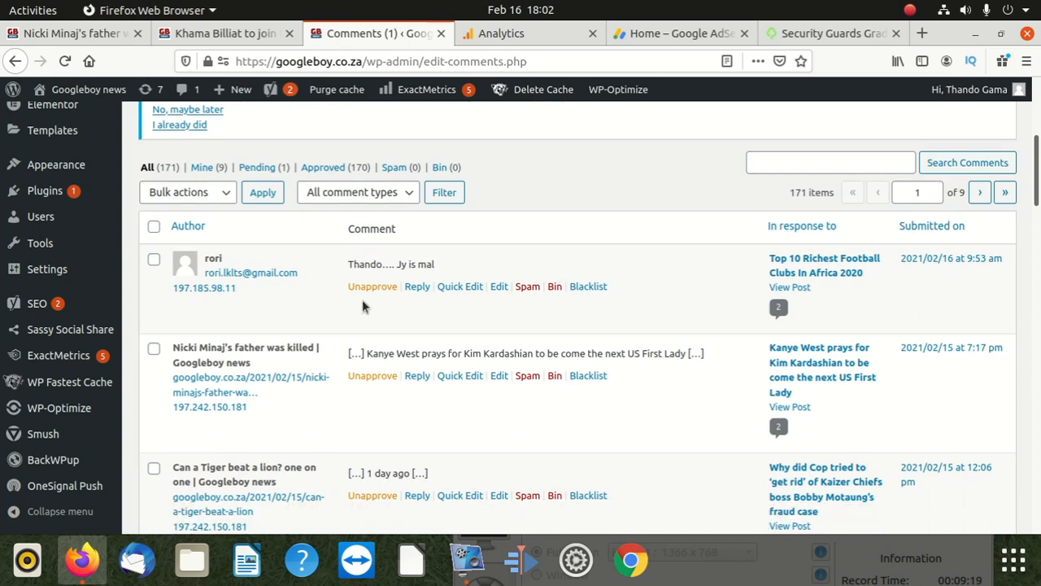
{"action": "scroll", "coordinate": [361, 375], "scroll_direction": "up", "scroll_amount": 4}
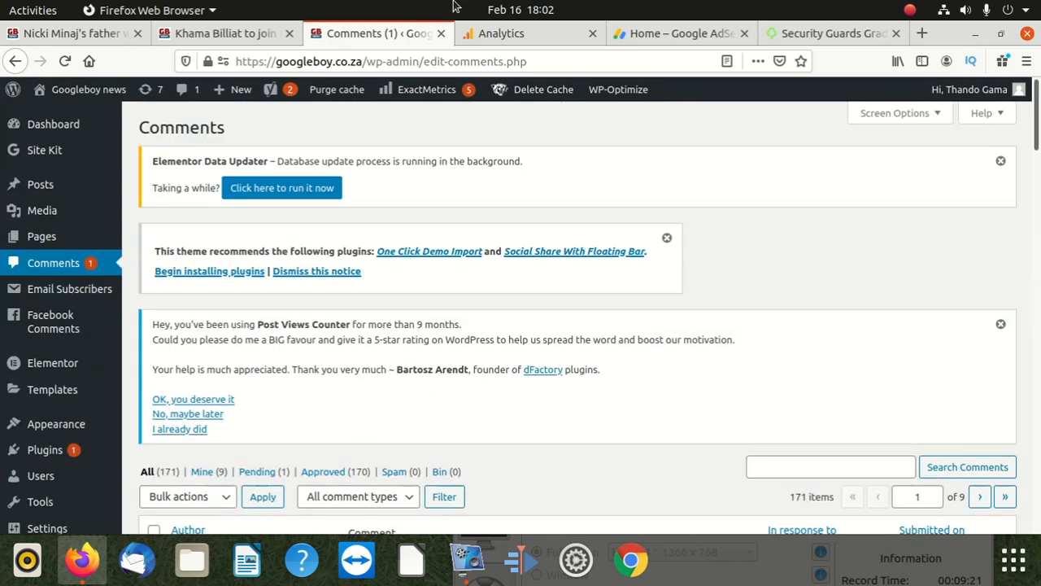
Step: Switch to the article "Khama Billiat to join Pitso Mosimane in Egypt" and check the post view count below its comments
{"action": "left_click", "coordinate": [210, 35]}
{"action": "scroll", "coordinate": [205, 174], "scroll_direction": "up", "scroll_amount": 5}
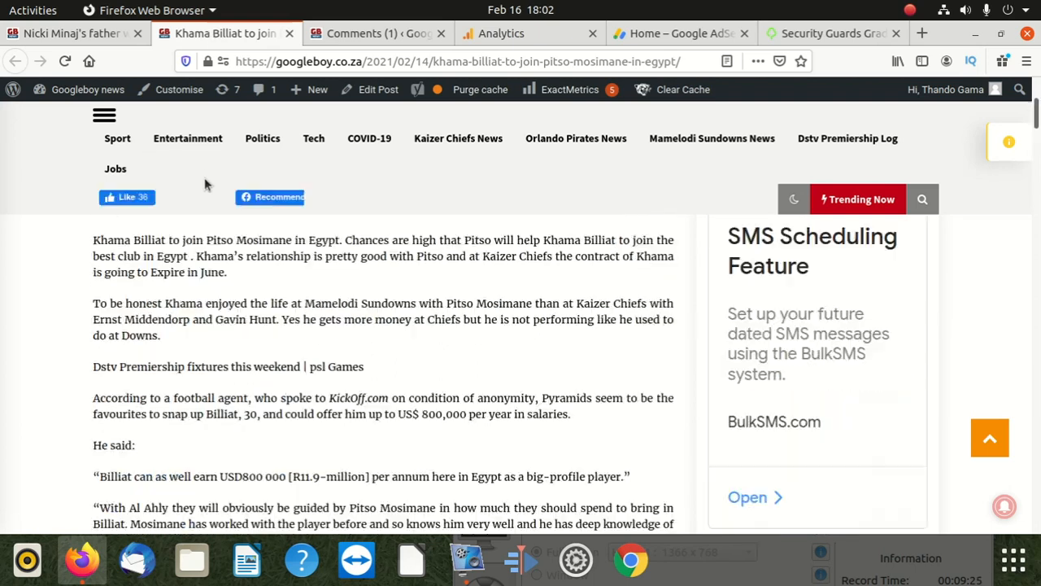
{"action": "scroll", "coordinate": [204, 183], "scroll_direction": "up", "scroll_amount": 5}
{"action": "scroll", "coordinate": [203, 196], "scroll_direction": "down", "scroll_amount": 8}
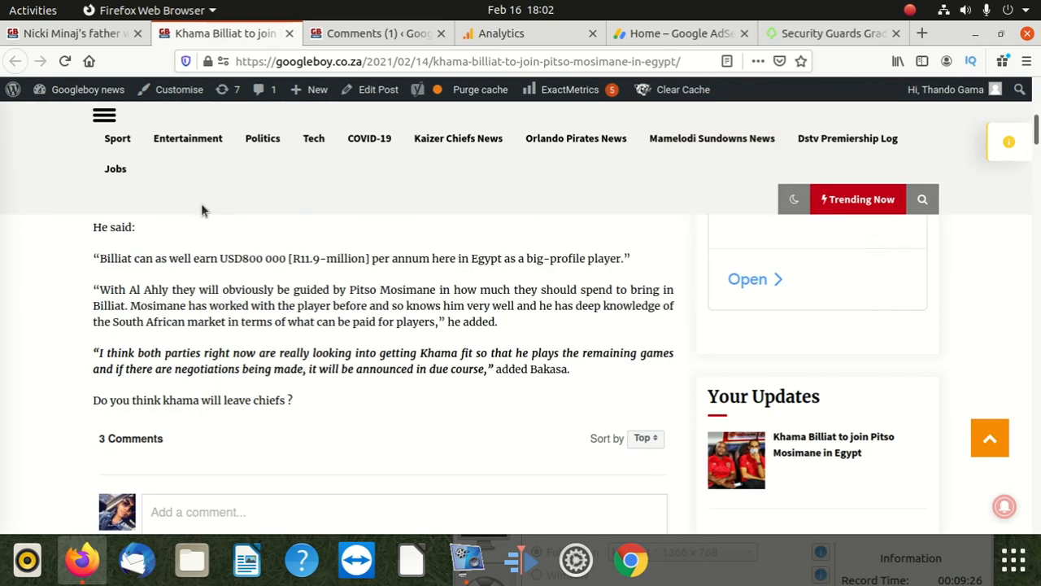
{"action": "scroll", "coordinate": [202, 211], "scroll_direction": "down", "scroll_amount": 3}
{"action": "scroll", "coordinate": [202, 213], "scroll_direction": "down", "scroll_amount": 3}
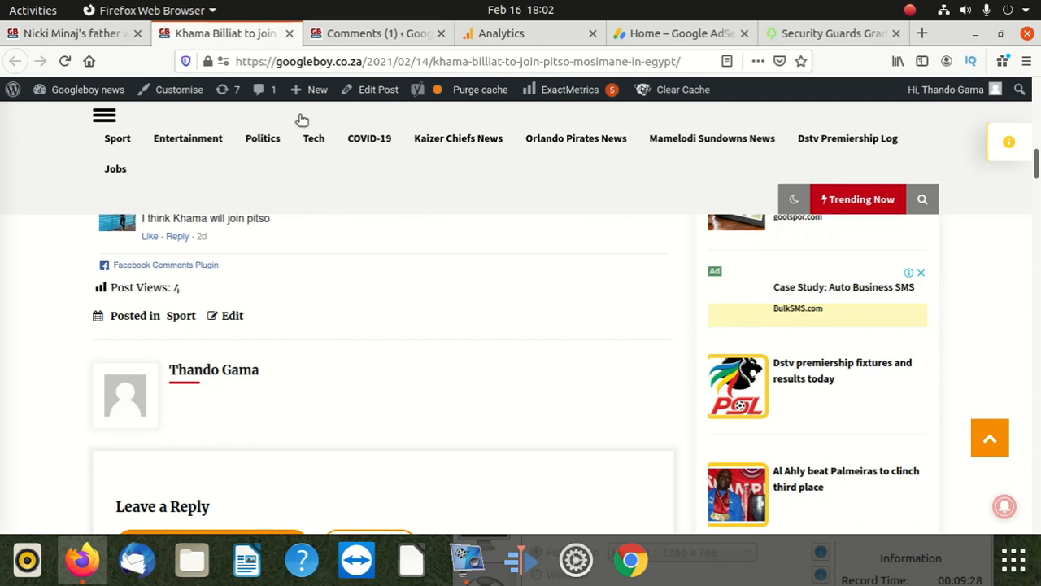
Step: Reload the Khama Billiat article and go to the Googleboy news home page
{"action": "left_click", "coordinate": [347, 57]}
{"action": "key", "text": "Return"}
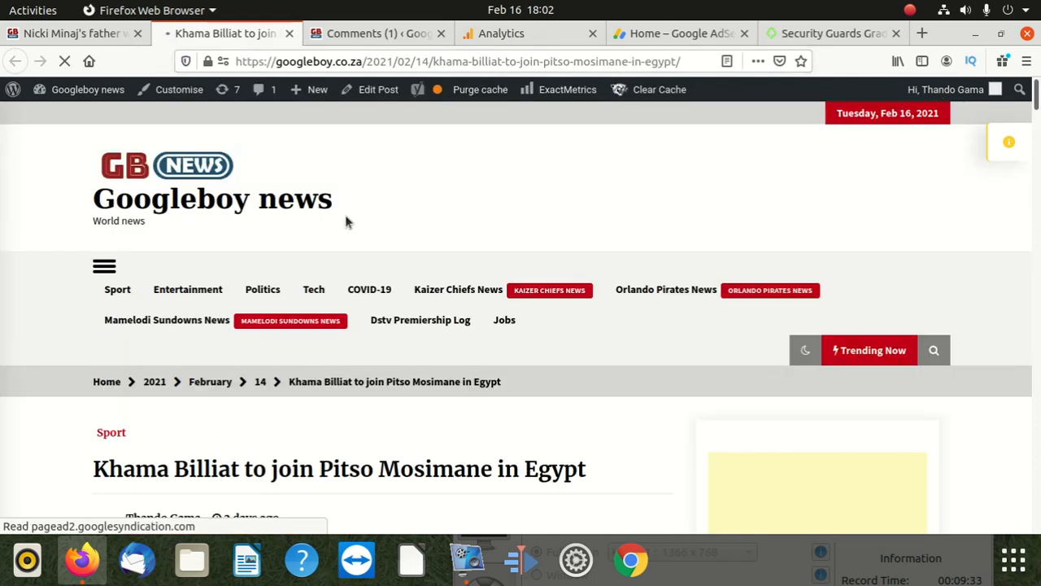
{"action": "scroll", "coordinate": [281, 344], "scroll_direction": "down", "scroll_amount": 3}
{"action": "scroll", "coordinate": [280, 351], "scroll_direction": "up", "scroll_amount": 10}
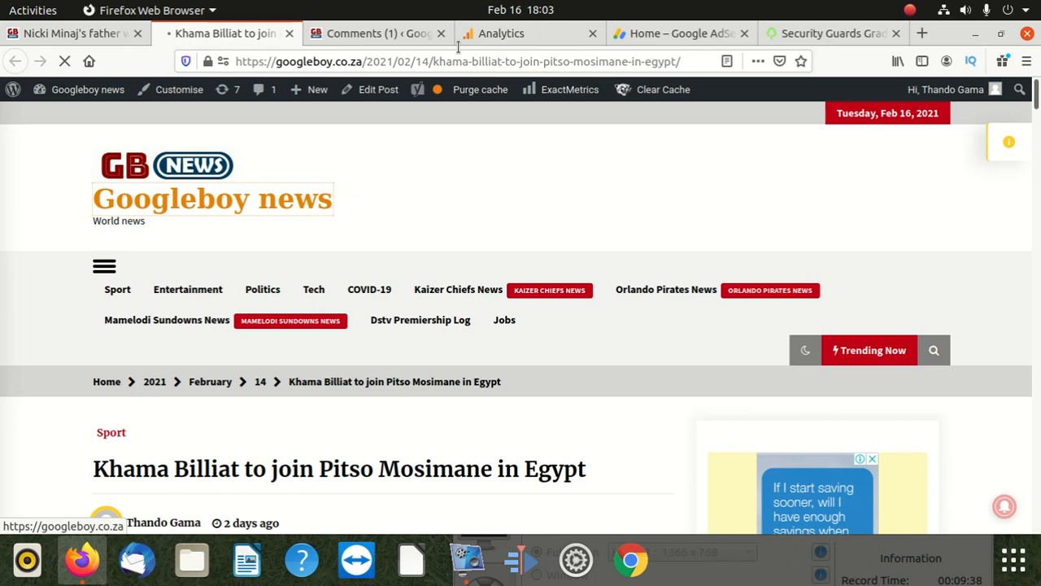
Step: Glance at the Google Analytics home overview, return to the Googleboy news home page and look through its stories
{"action": "left_click", "coordinate": [533, 37]}
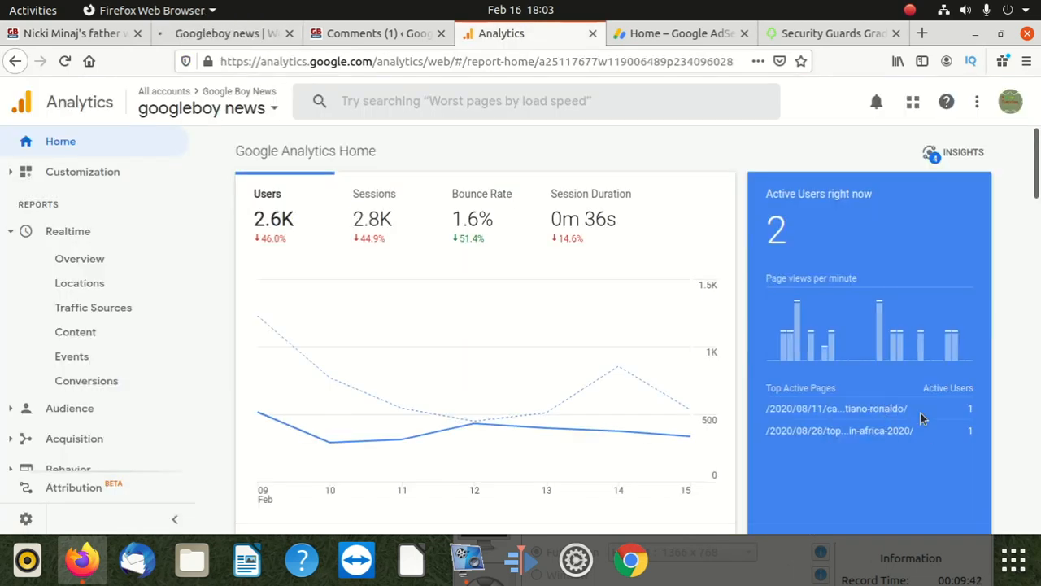
{"action": "left_click", "coordinate": [357, 33]}
{"action": "left_click", "coordinate": [215, 34]}
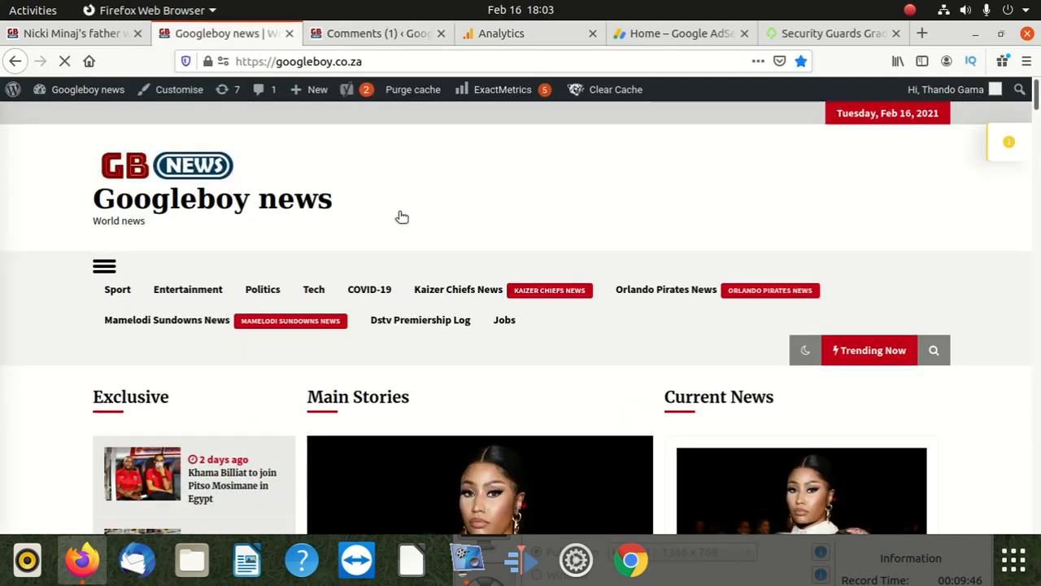
{"action": "scroll", "coordinate": [460, 339], "scroll_direction": "down", "scroll_amount": 4}
{"action": "scroll", "coordinate": [894, 366], "scroll_direction": "down", "scroll_amount": 5}
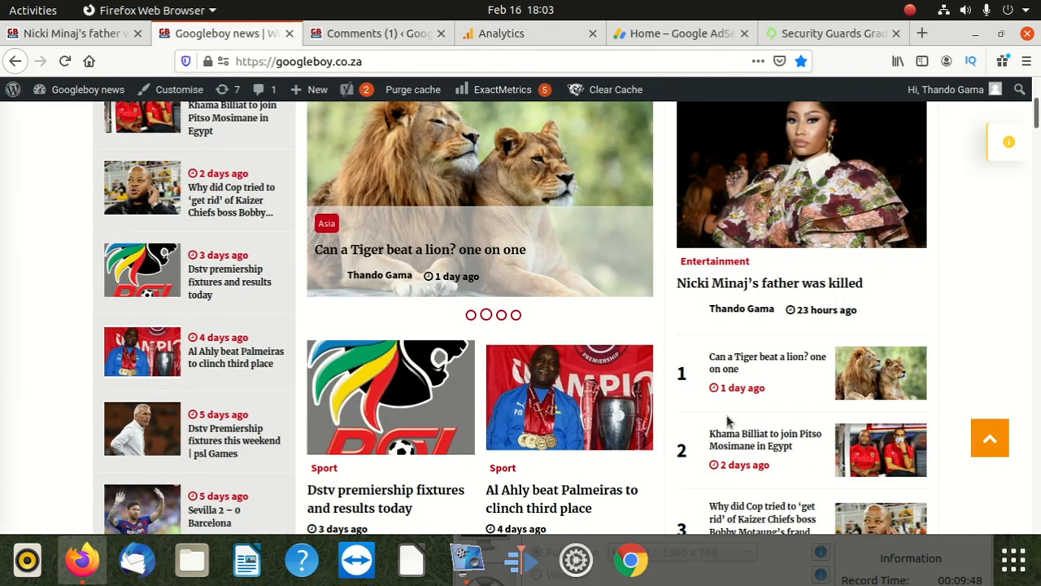
{"action": "scroll", "coordinate": [488, 341], "scroll_direction": "up", "scroll_amount": 5}
{"action": "scroll", "coordinate": [390, 313], "scroll_direction": "up", "scroll_amount": 3}
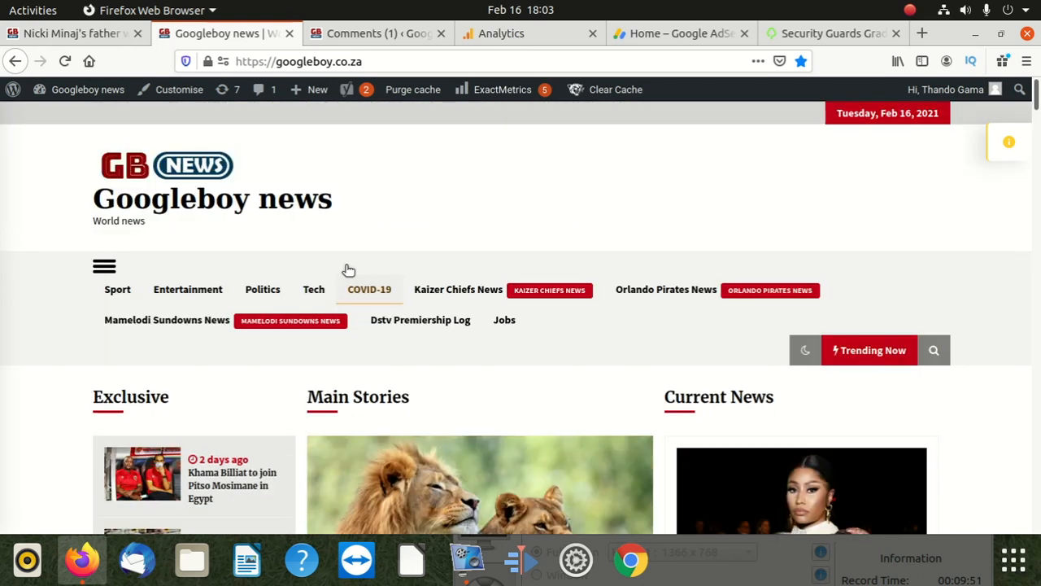
Step: Open the article "Work from home and earn more than R6000 a month" from the Jobs category
{"action": "left_click", "coordinate": [514, 321]}
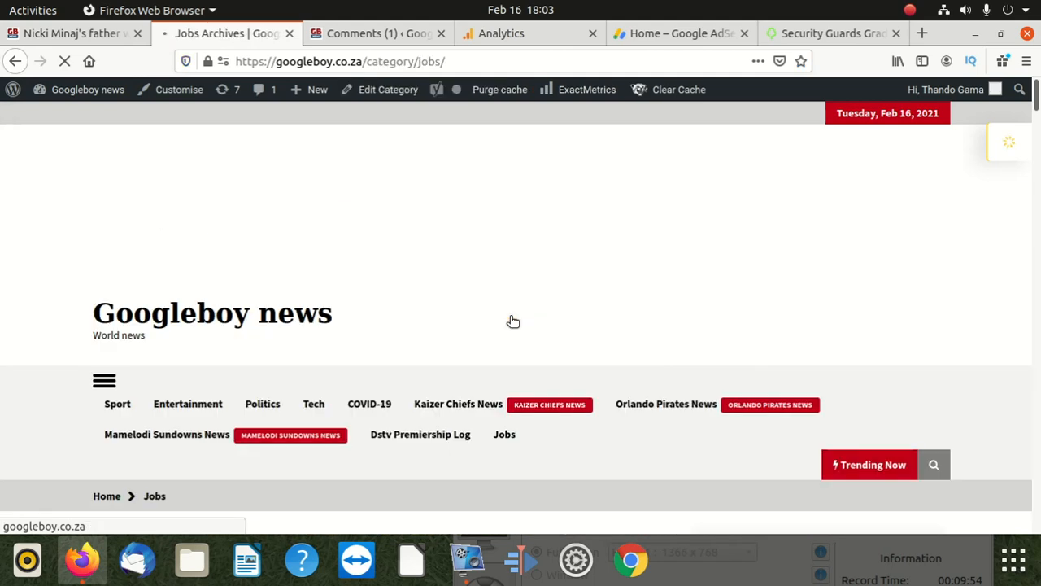
{"action": "scroll", "coordinate": [374, 366], "scroll_direction": "down", "scroll_amount": 3}
{"action": "scroll", "coordinate": [348, 380], "scroll_direction": "down", "scroll_amount": 5}
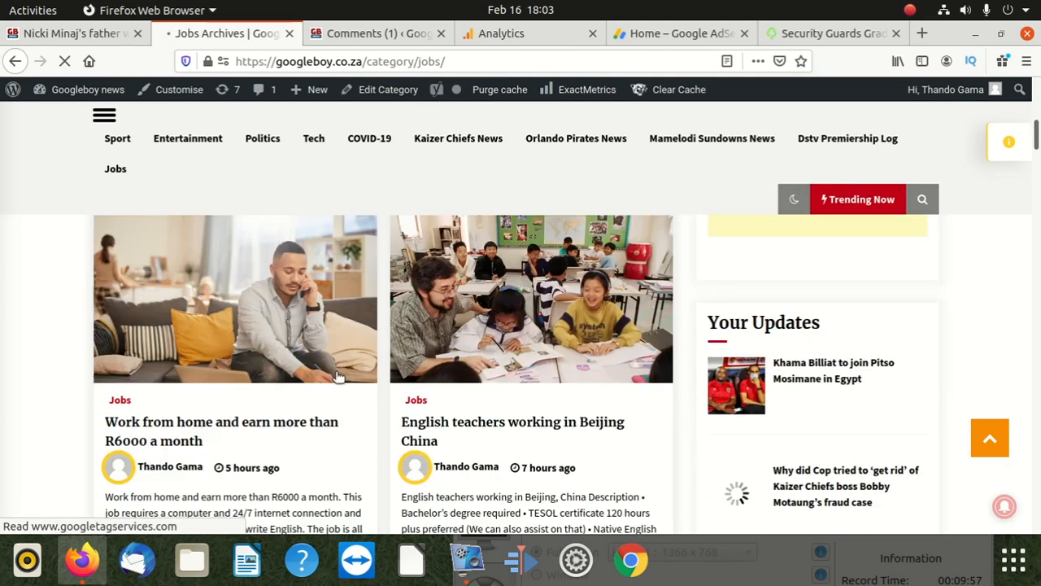
{"action": "left_click", "coordinate": [273, 413]}
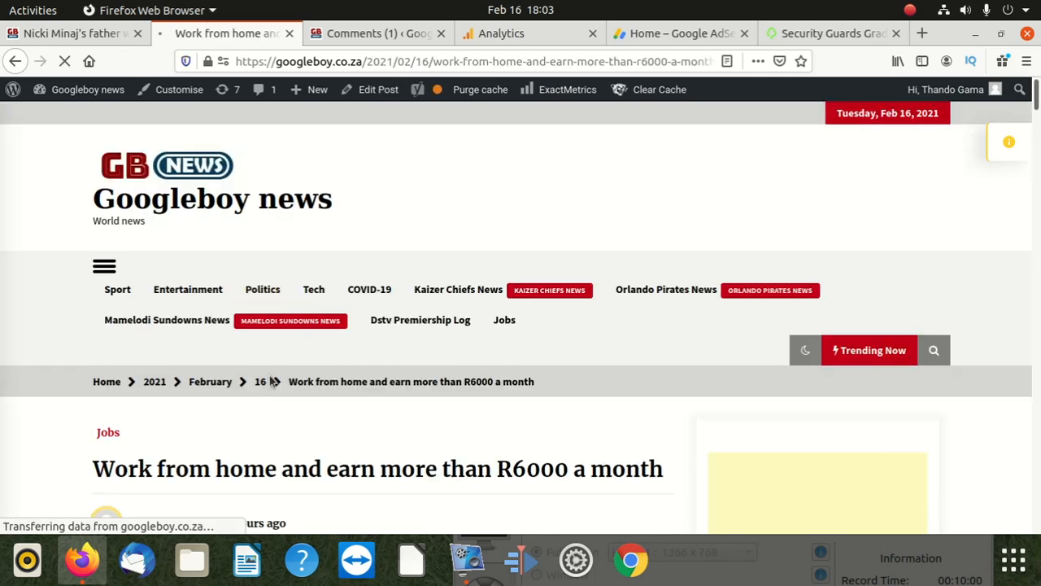
Step: Examine the post view count shown beneath the job article's text and Facebook comments
{"action": "scroll", "coordinate": [271, 383], "scroll_direction": "down", "scroll_amount": 2}
{"action": "scroll", "coordinate": [271, 377], "scroll_direction": "down", "scroll_amount": 5}
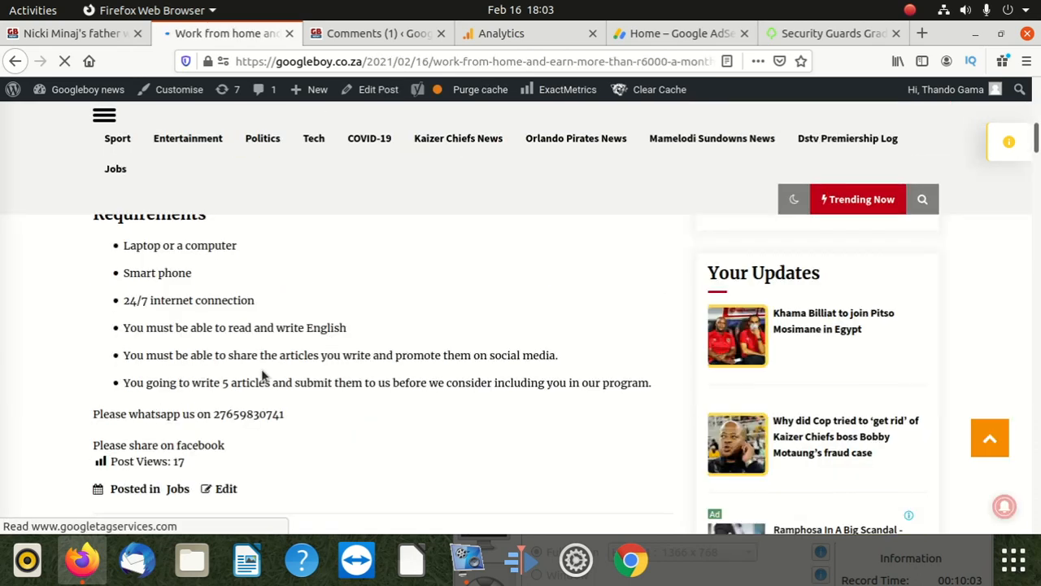
{"action": "scroll", "coordinate": [262, 374], "scroll_direction": "down", "scroll_amount": 2}
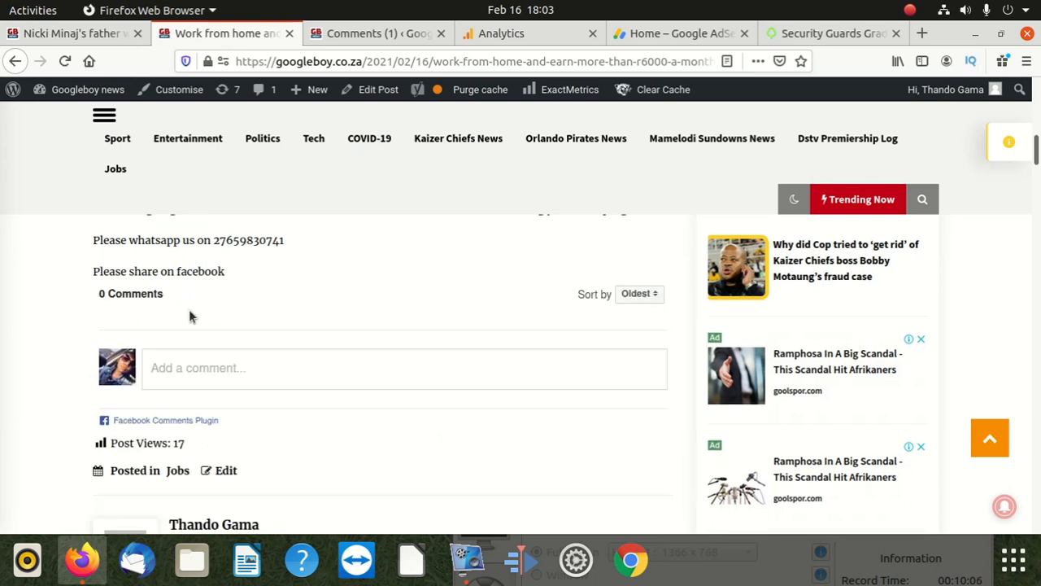
{"action": "scroll", "coordinate": [191, 316], "scroll_direction": "up", "scroll_amount": 3}
{"action": "scroll", "coordinate": [200, 342], "scroll_direction": "down", "scroll_amount": 2}
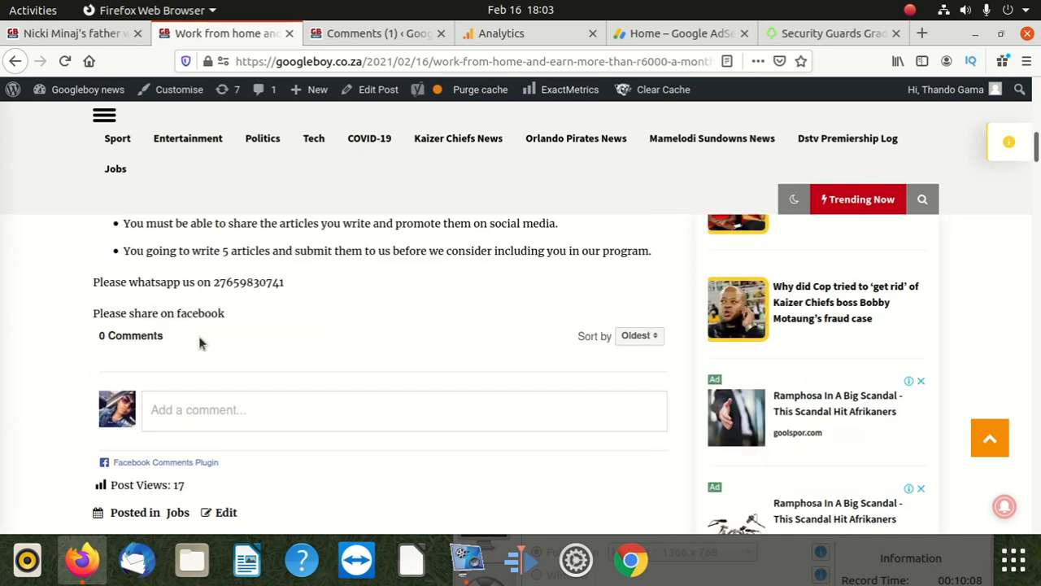
{"action": "scroll", "coordinate": [204, 326], "scroll_direction": "down", "scroll_amount": 2}
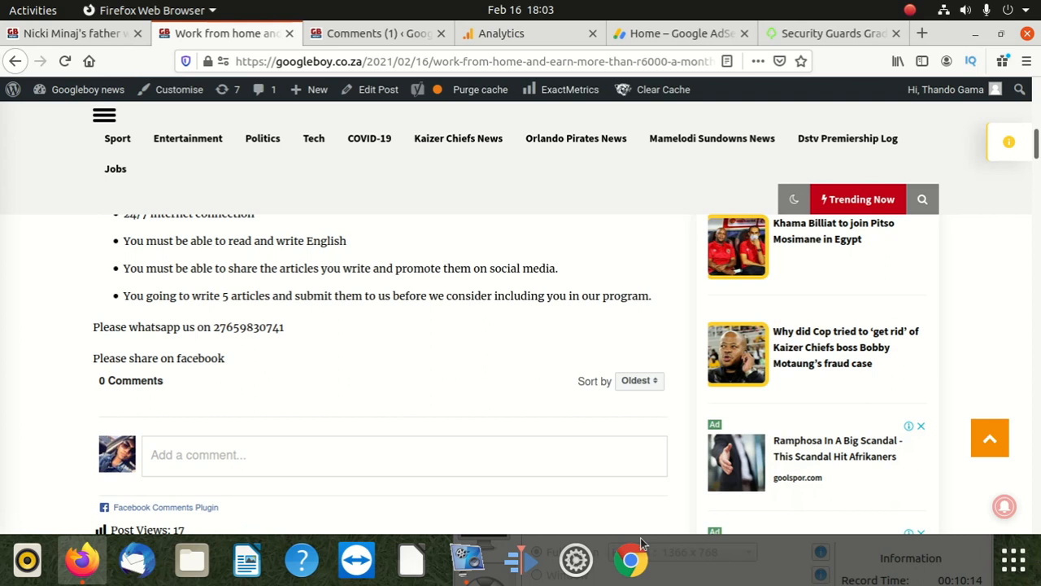
{"action": "left_click", "coordinate": [467, 557]}
{"action": "left_click_drag", "start_coordinate": [549, 470], "coordinate": [468, 135]}
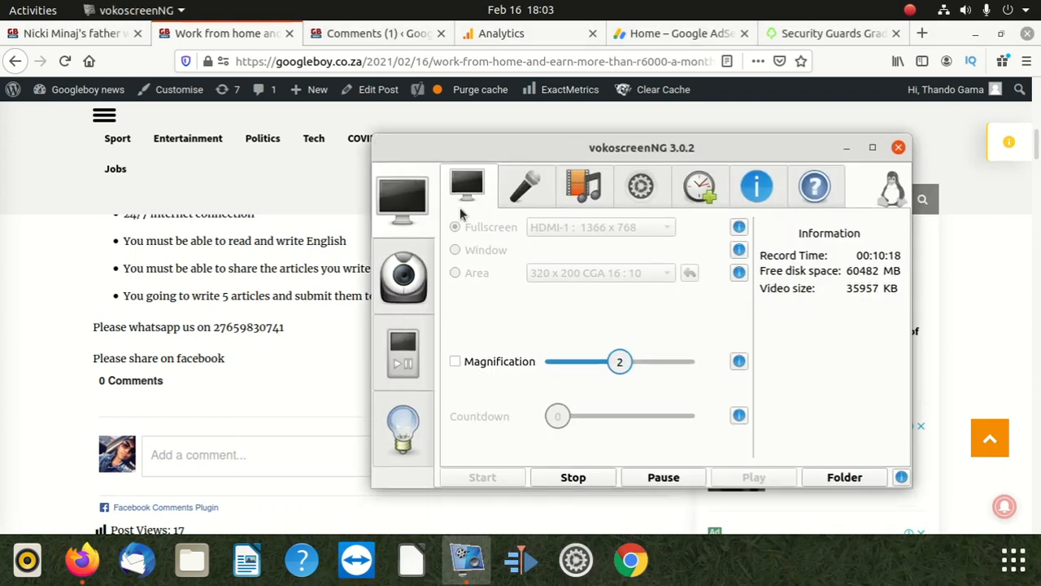